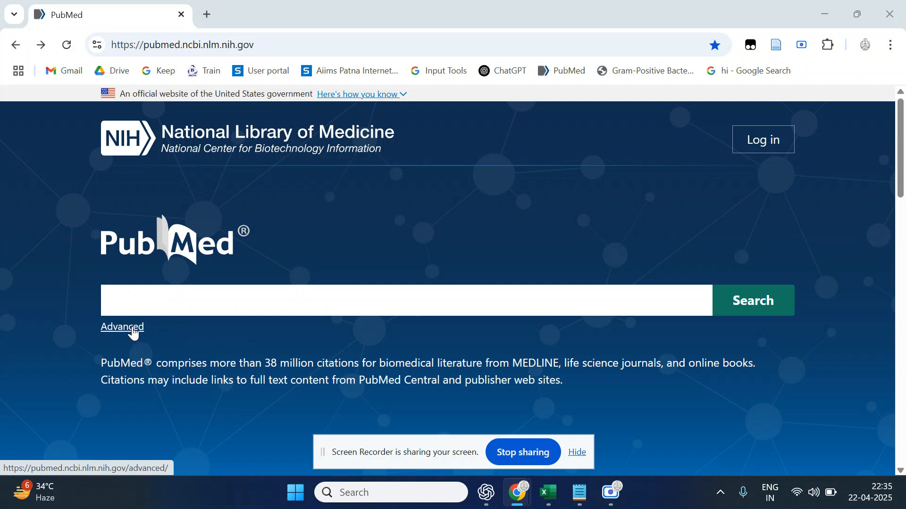
# Open PubMed's Advanced Search Builder
pyautogui.click(120, 332)
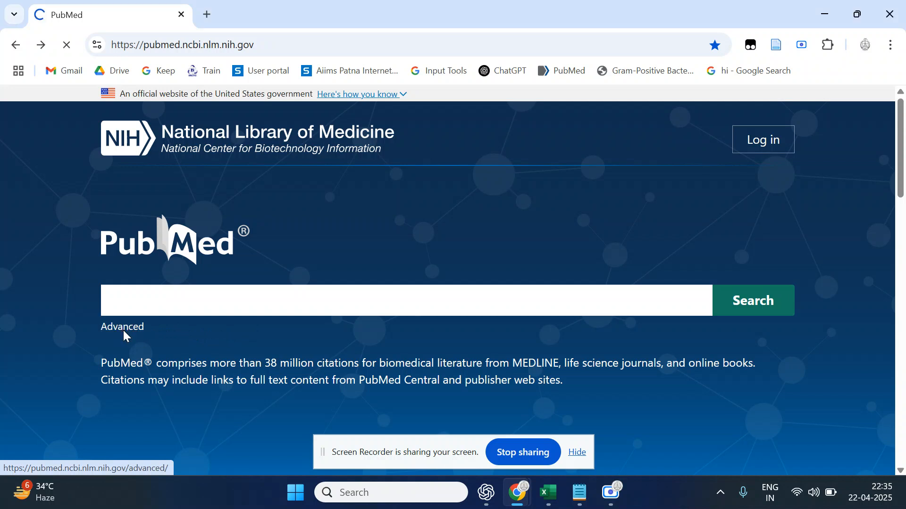
pyautogui.scroll(-1, 238, 309)
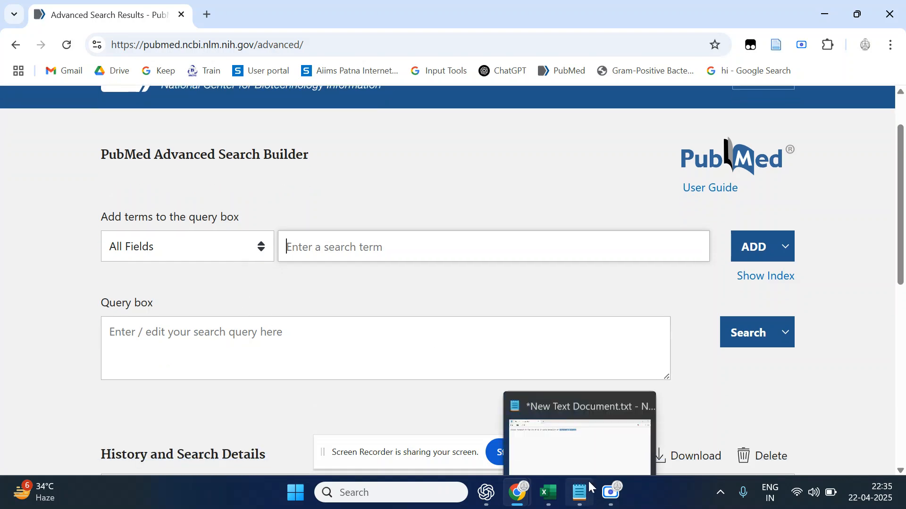
# Switch to Notepad and highlight the key concepts in the research topic about AI in early detection of Alzheimer's disease
pyautogui.click(578, 492)
pyautogui.click(369, 136)
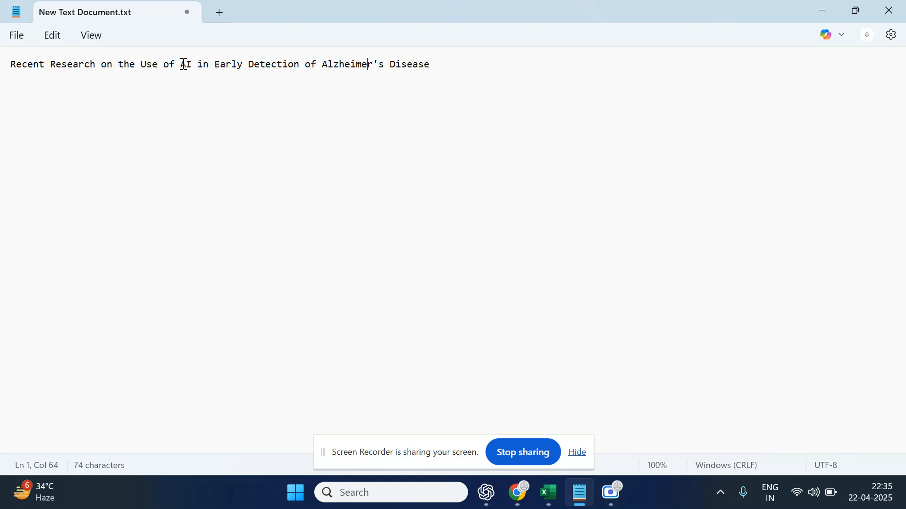
pyautogui.moveTo(180, 64); pyautogui.dragTo(193, 66)
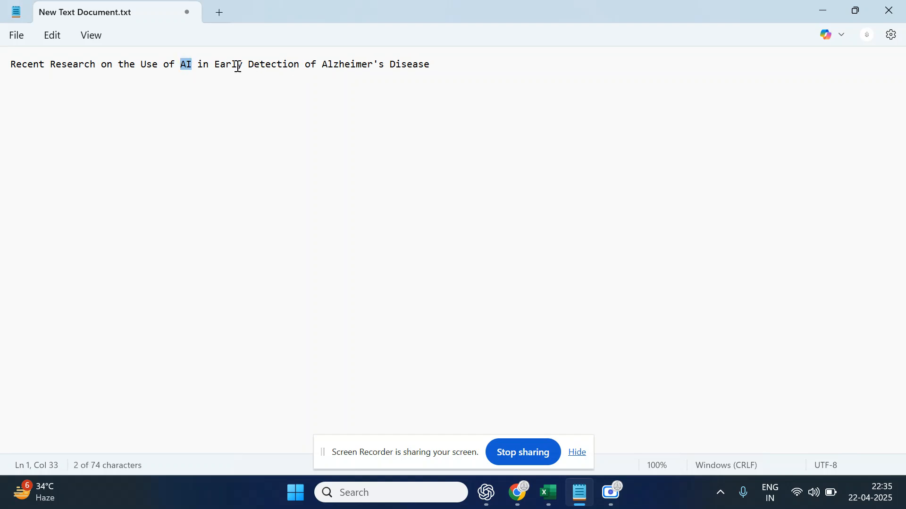
pyautogui.click(216, 66)
pyautogui.moveTo(215, 66); pyautogui.dragTo(436, 64)
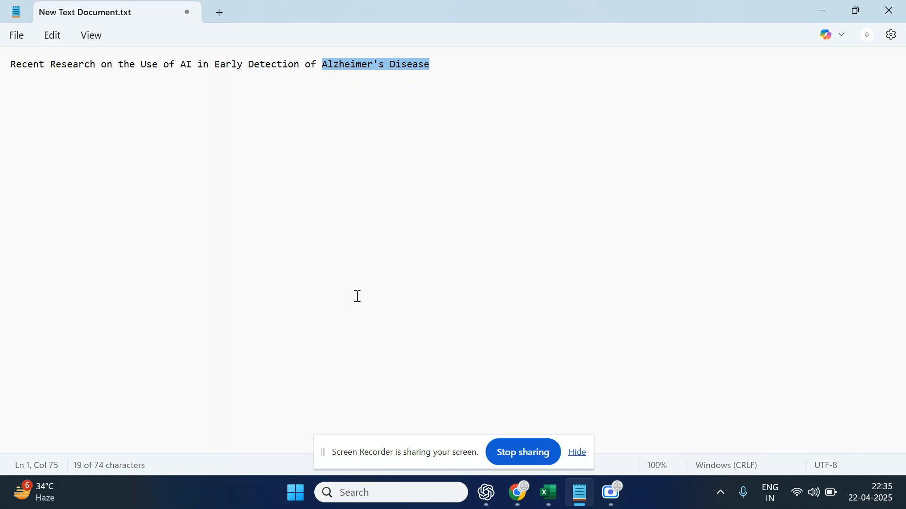
# Switch to Excel to review the keyword columns, selecting the AI cell A1, and return to the PubMed search builder in Chrome
pyautogui.click(552, 493)
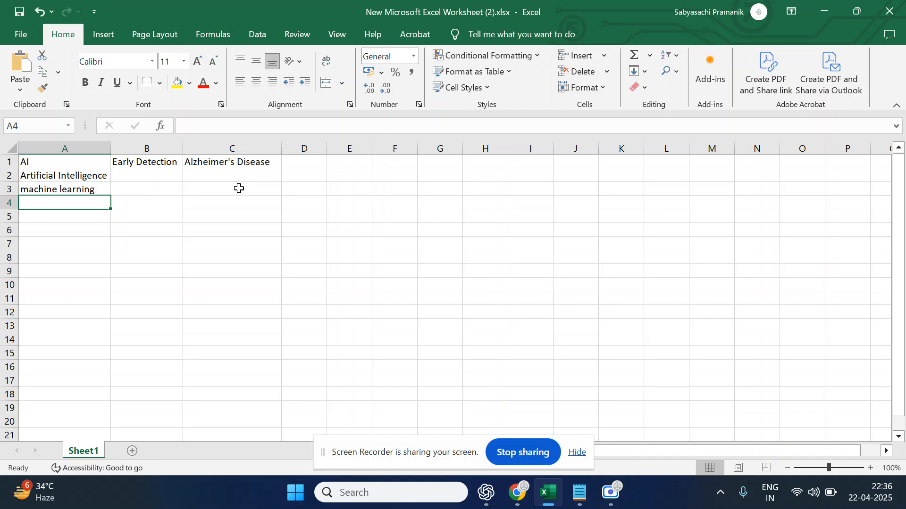
pyautogui.click(76, 164)
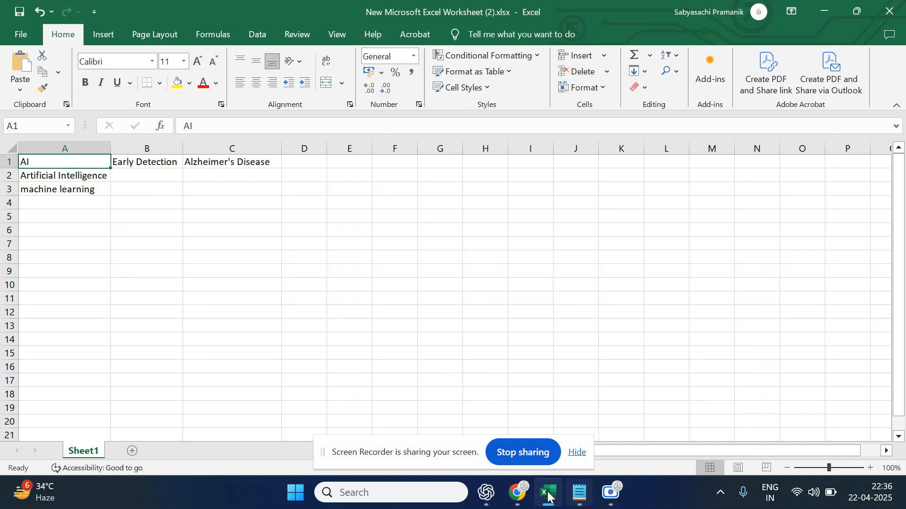
pyautogui.moveTo(520, 492)
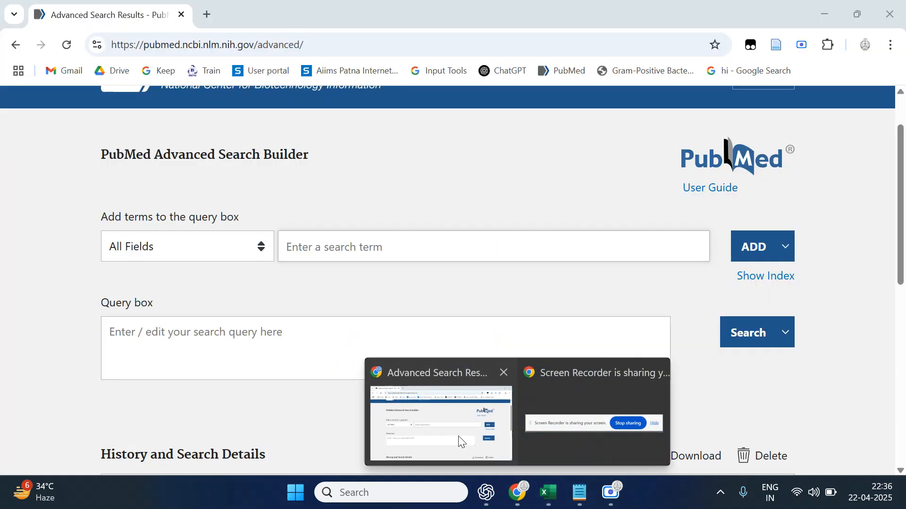
pyautogui.click(460, 438)
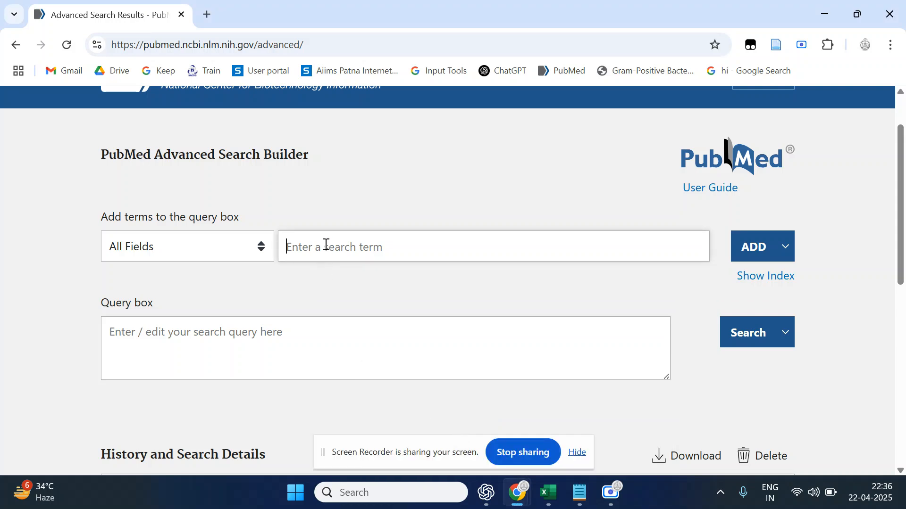
# Add the search terms AI and Artificial Intelligence to the query box in All Fields, combined with OR
pyautogui.write('AI')
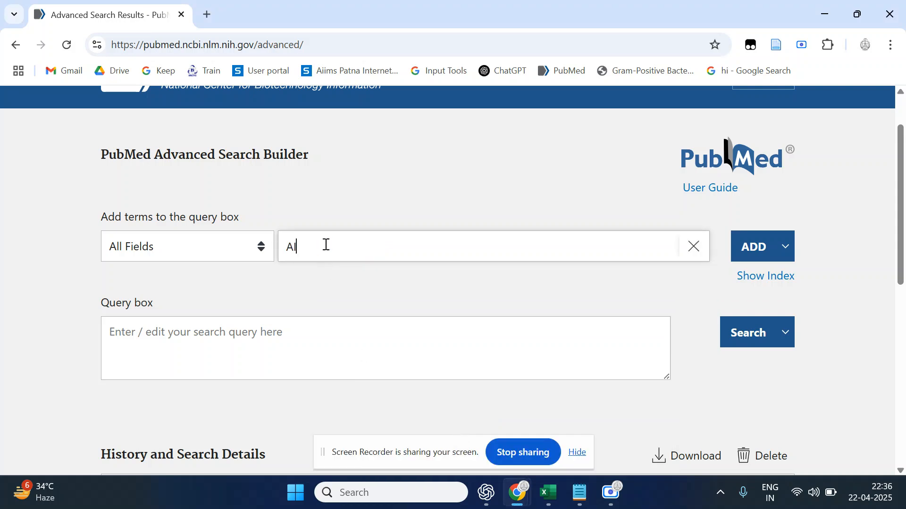
pyautogui.click(770, 259)
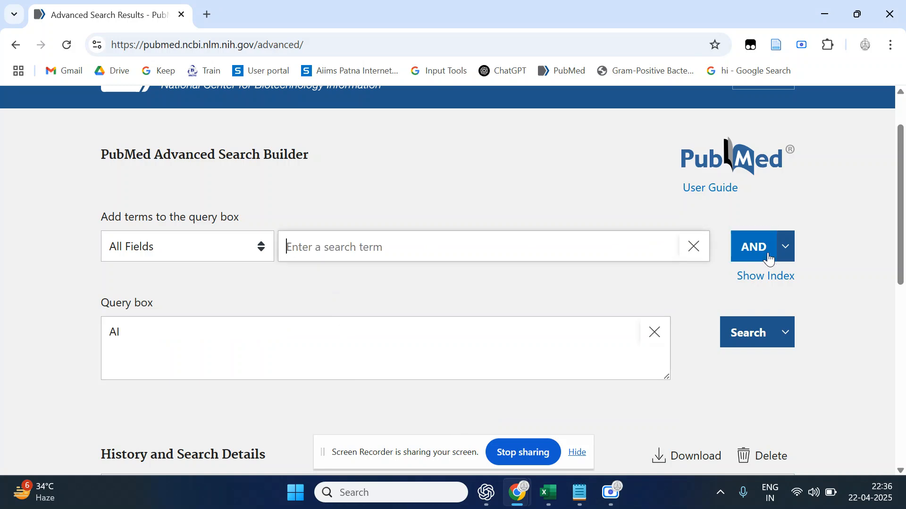
pyautogui.write('Artifi')
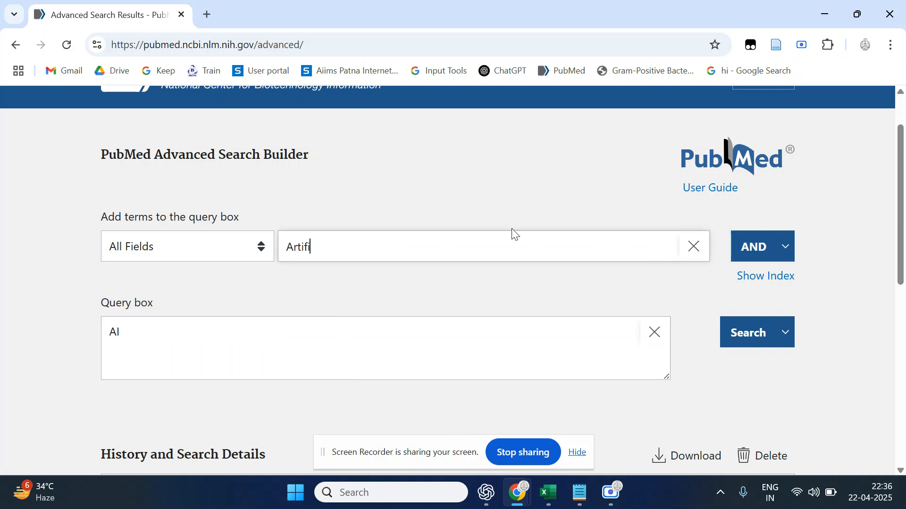
pyautogui.write('cial Intelligence')
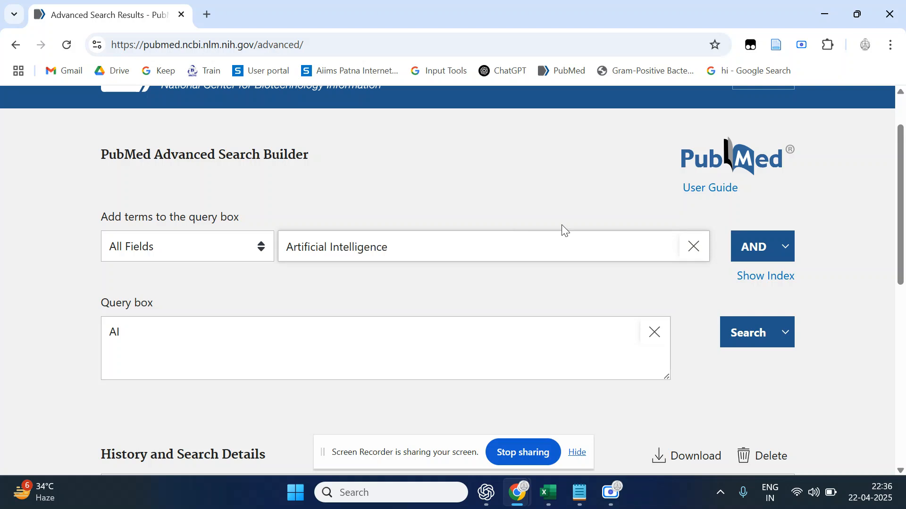
pyautogui.click(786, 247)
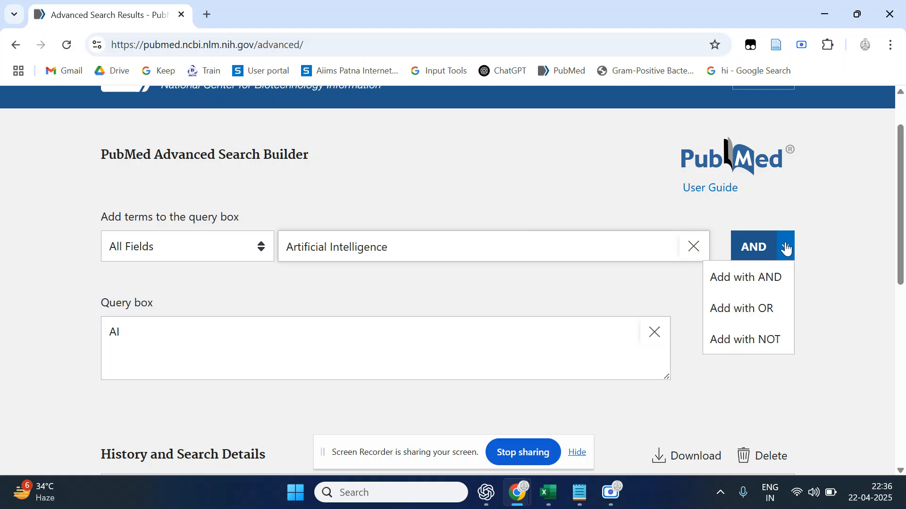
pyautogui.click(759, 310)
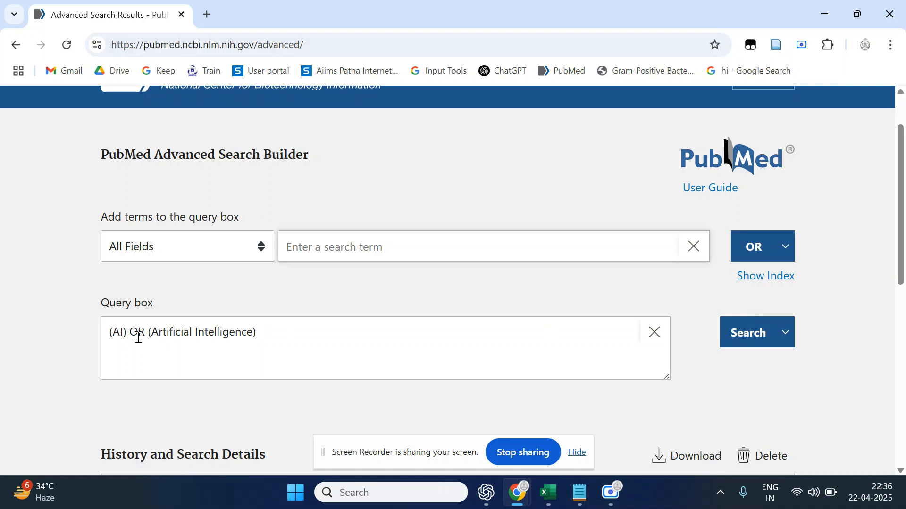
# Check the Boolean operators available for adding terms and clear the whole query from the query box
pyautogui.click(786, 245)
pyautogui.click(784, 244)
pyautogui.click(785, 253)
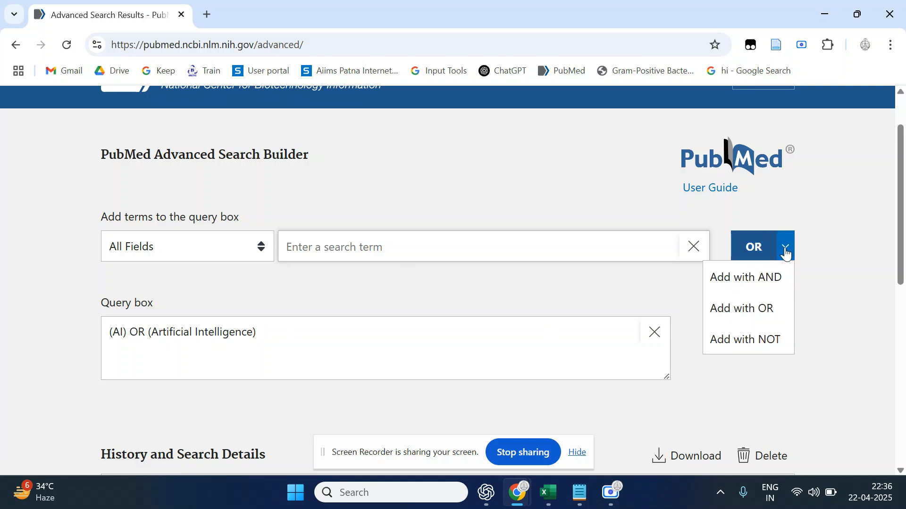
pyautogui.click(762, 309)
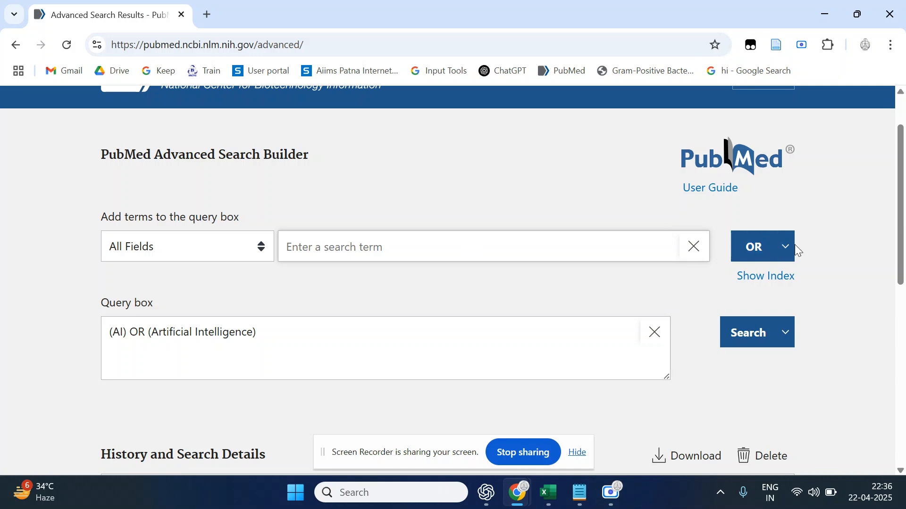
pyautogui.click(614, 252)
pyautogui.moveTo(270, 334); pyautogui.dragTo(4, 357)
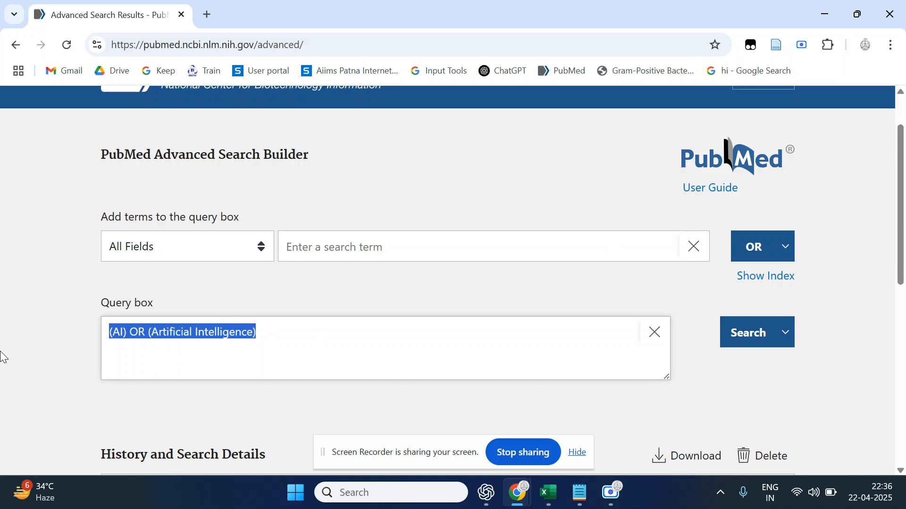
pyautogui.press('BackSpace')
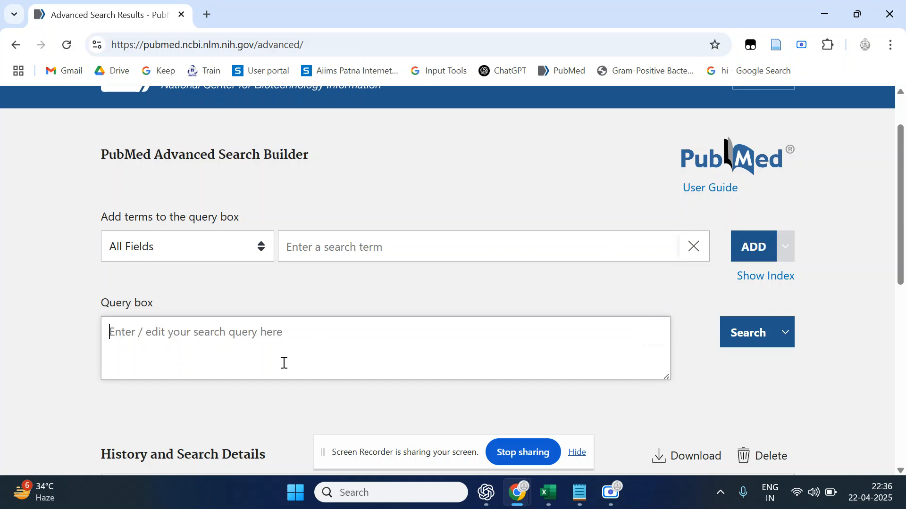
pyautogui.click(309, 237)
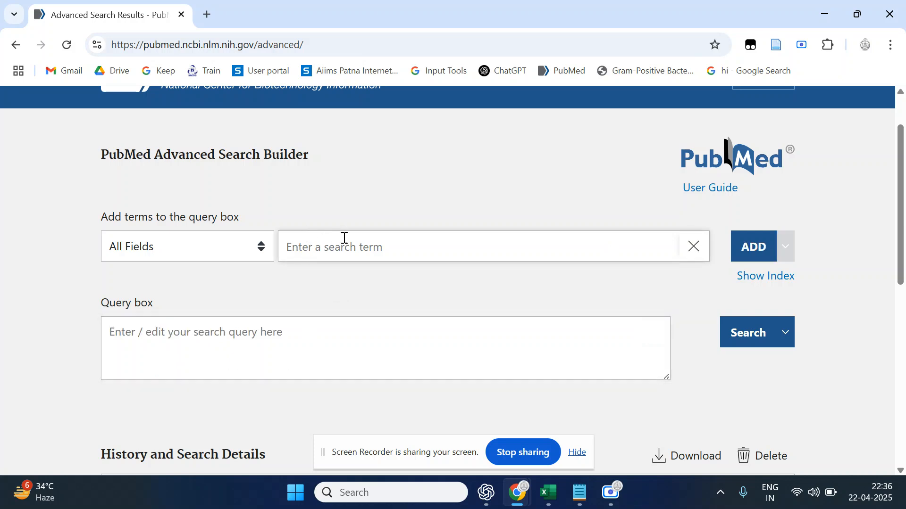
# Write the query "AI OR Artificial Intelligence OR Machine Learning" directly in the query box, with OR in capitals
pyautogui.click(226, 338)
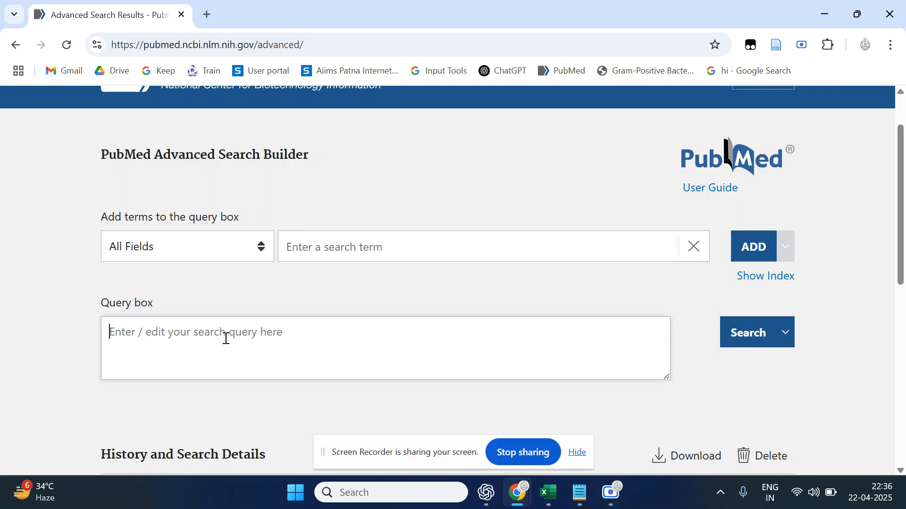
pyautogui.write('AI Or')
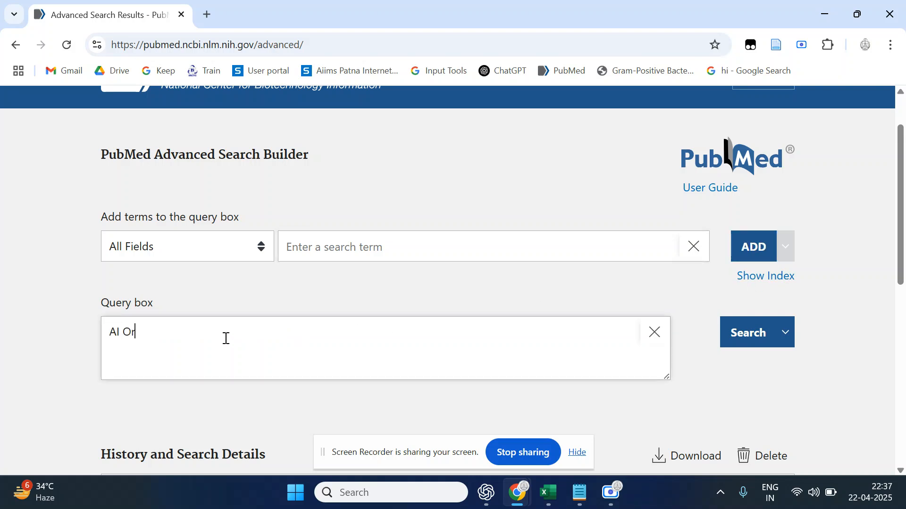
pyautogui.press('BackSpace')
pyautogui.press('BackSpace')
pyautogui.write('R art')
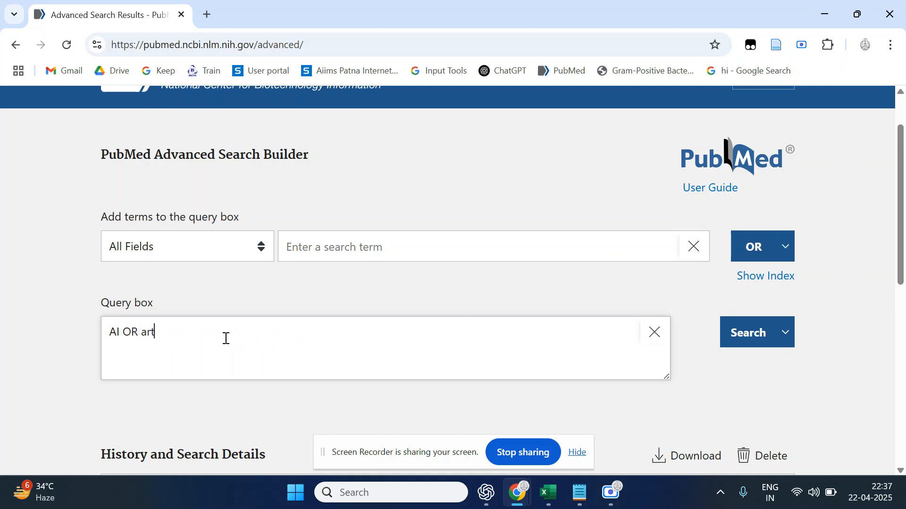
pyautogui.write('ificial Intelligence')
pyautogui.press('BackSpace')
pyautogui.write('A')
pyautogui.click(283, 329)
pyautogui.write('o')
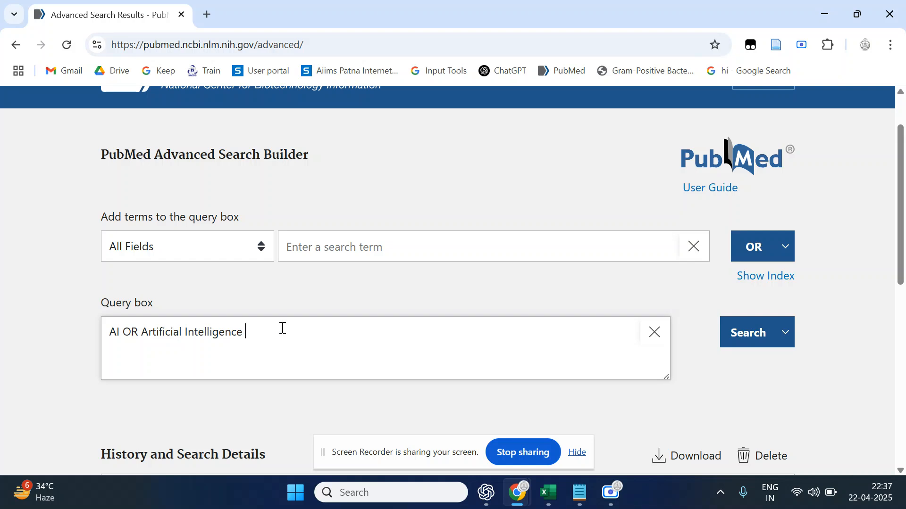
pyautogui.press('BackSpace')
pyautogui.write('OR Machine Learning')
# Enclose the AI synonyms in parentheses and append "AND (Early Detection) AND ( Alzheimer's Disease)" to the query
pyautogui.click(108, 330)
pyautogui.write('(')
pyautogui.click(401, 340)
pyautogui.write(') AN')
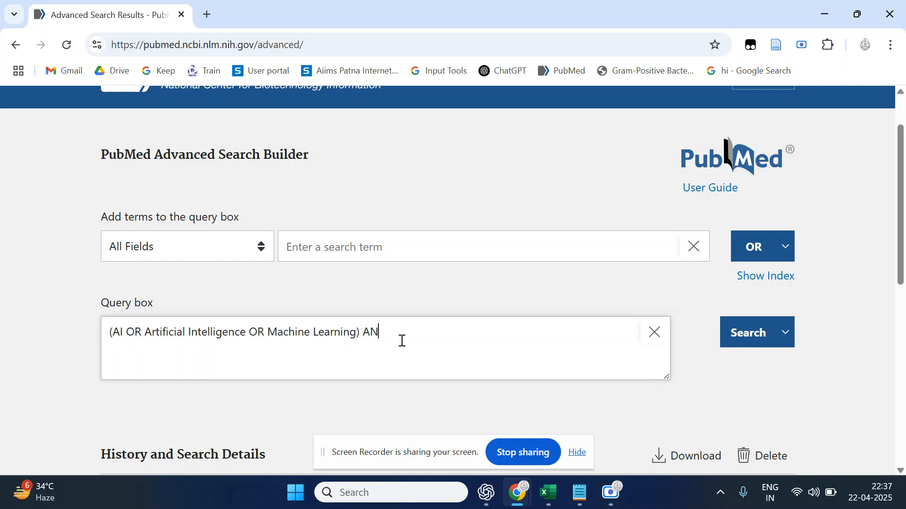
pyautogui.write('D (Early Detection) AND (')
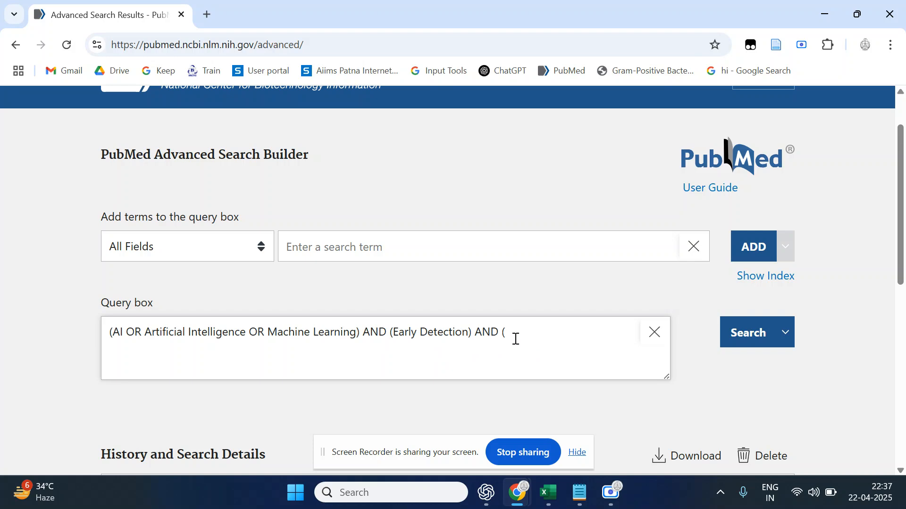
pyautogui.moveTo(547, 492)
pyautogui.click(517, 386)
pyautogui.moveTo(545, 504)
pyautogui.write('Alz')
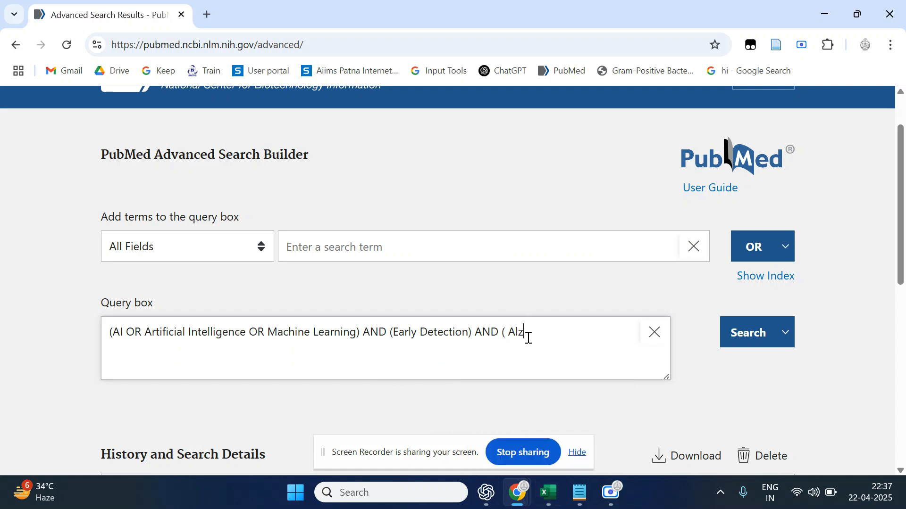
pyautogui.write("heimer's Disease)")
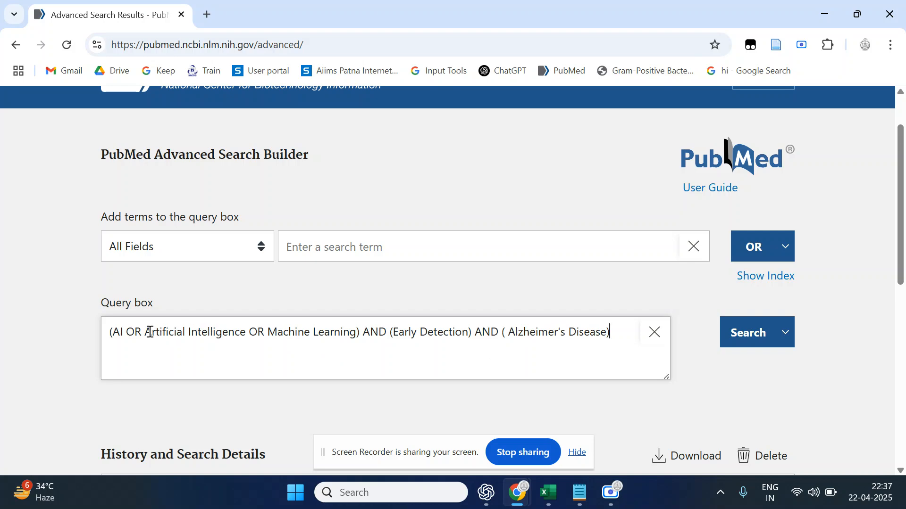
# Add the completed query to the search history instead of running it directly
pyautogui.scroll(-2, 451, 339)
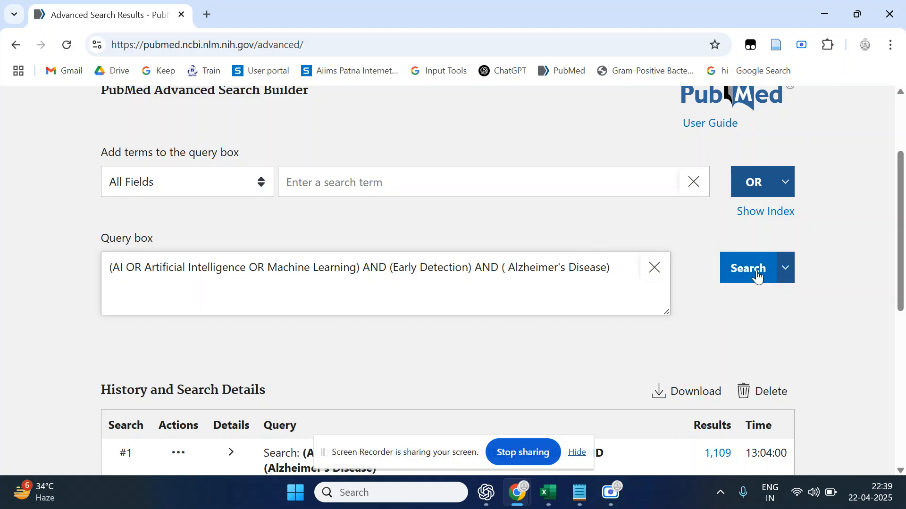
pyautogui.click(785, 279)
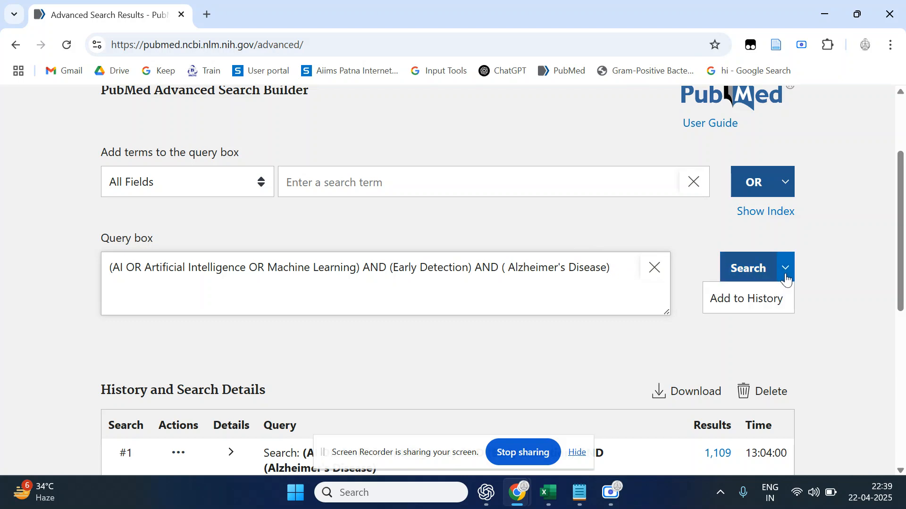
pyautogui.moveTo(783, 276)
pyautogui.click(770, 306)
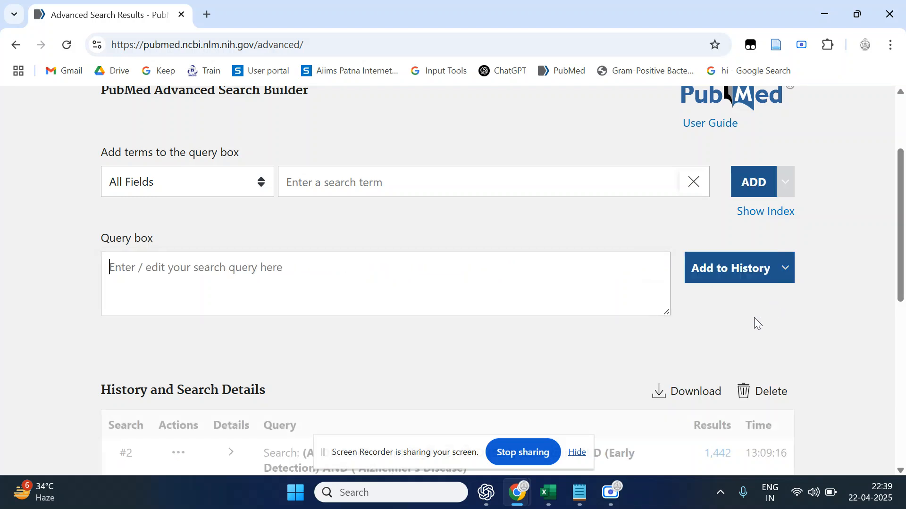
# Open the results of search #2 from the search history and look through the first listed articles
pyautogui.scroll(-1, 753, 318)
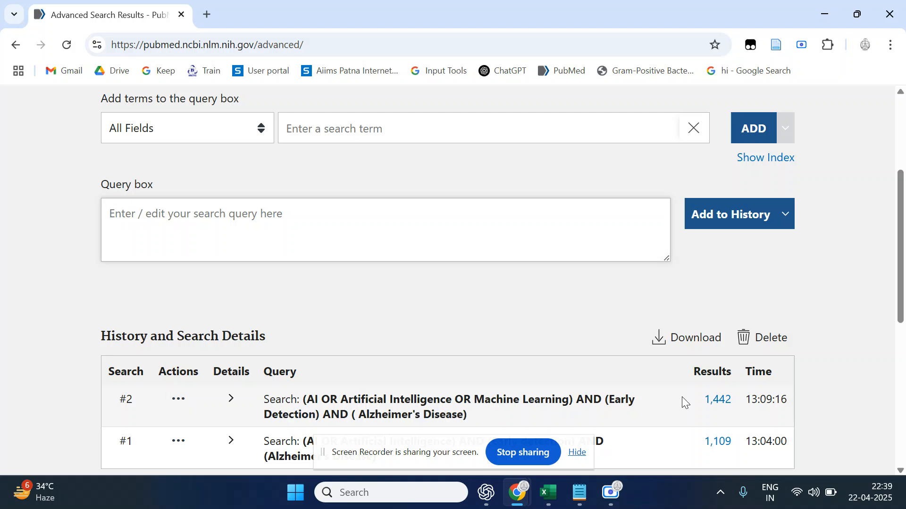
pyautogui.click(722, 407)
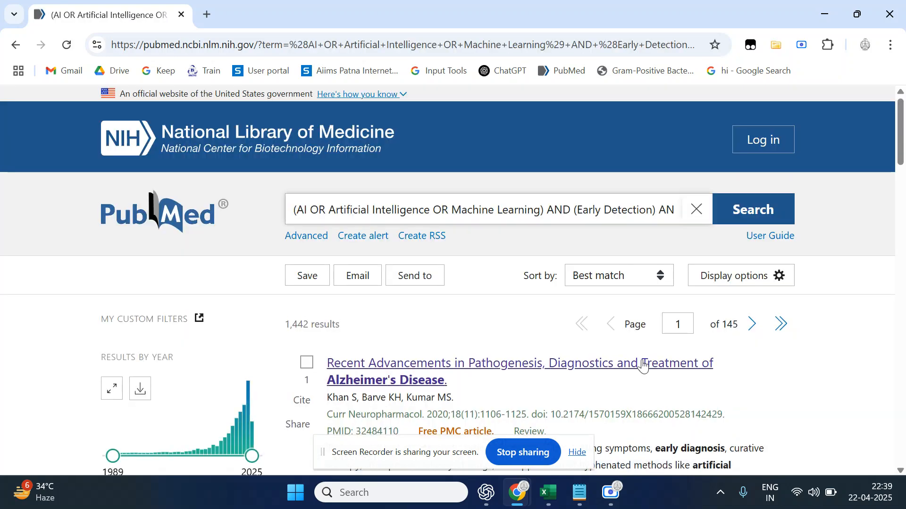
pyautogui.scroll(-1, 642, 366)
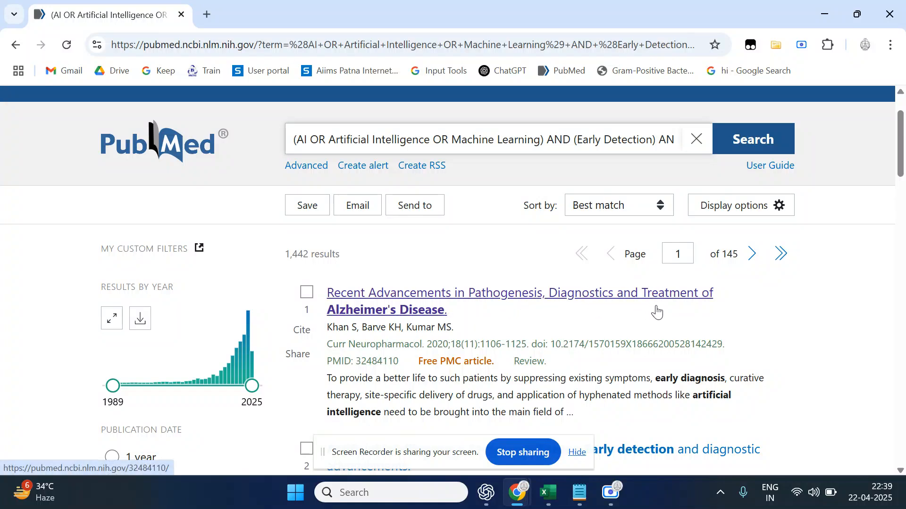
pyautogui.scroll(-1, 710, 326)
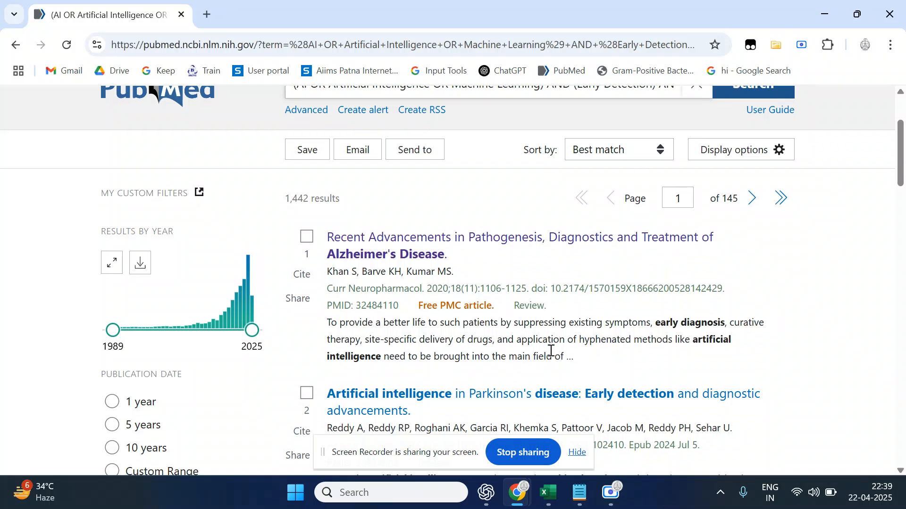
# Open the article "Recent Advancements in Pathogenesis, Diagnostics and Treatment of Alzheimer's Disease" and check its abstract and keywords for additional synonyms
pyautogui.scroll(1, 472, 312)
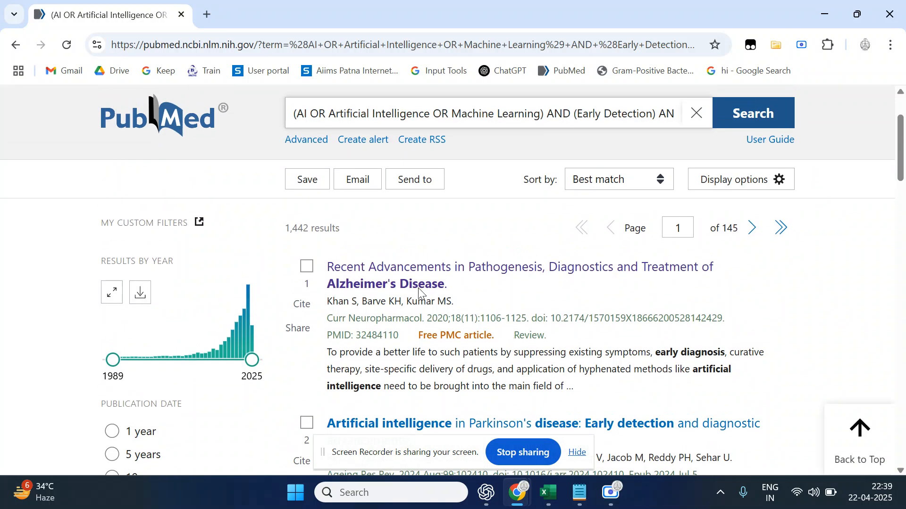
pyautogui.click(419, 291)
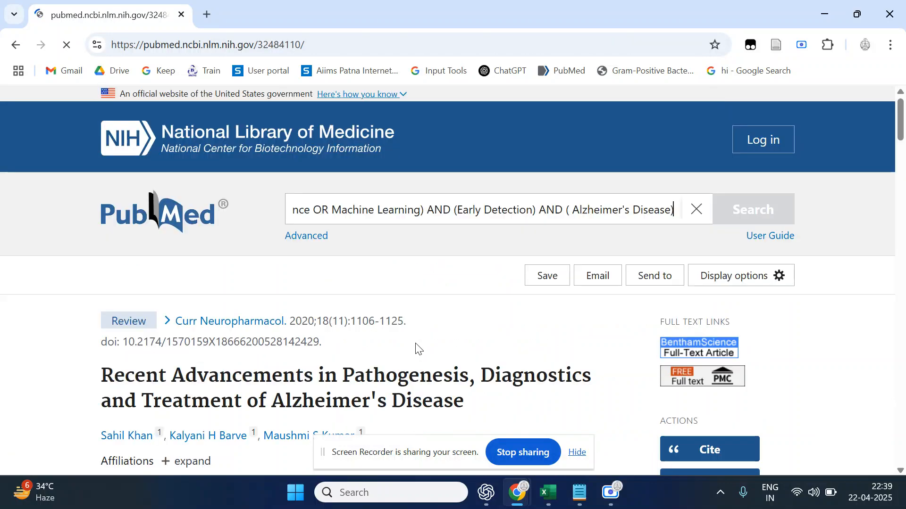
pyautogui.scroll(-6, 417, 344)
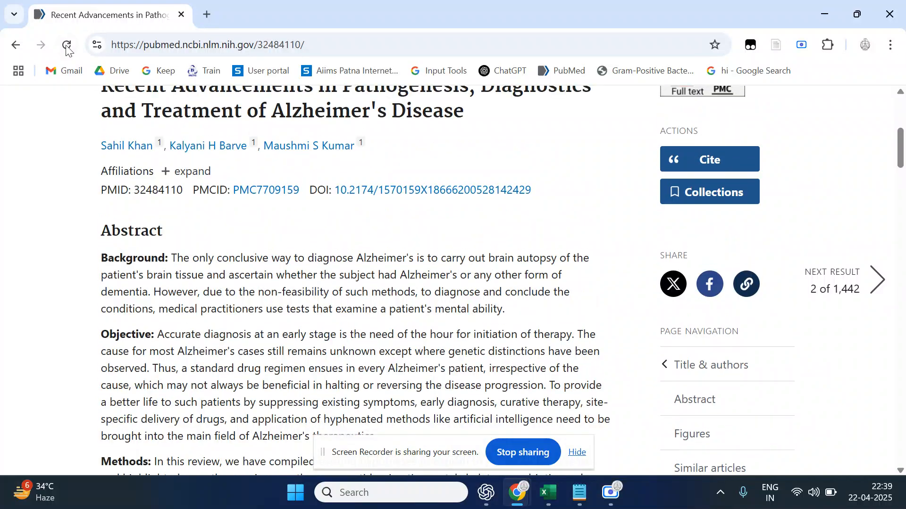
pyautogui.scroll(-4, 196, 304)
pyautogui.scroll(-2, 197, 308)
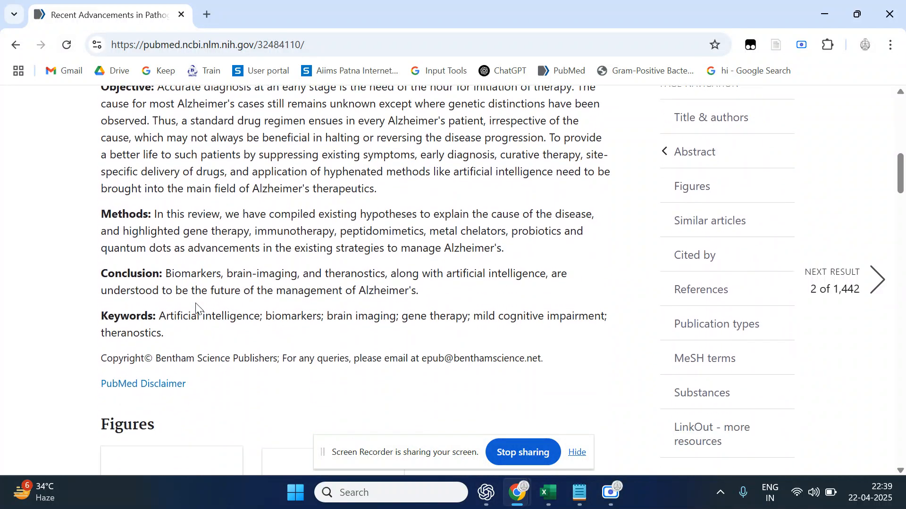
# Go back to the results, open "AI-driven innovations in Alzheimer's disease", and examine its abstract and keywords
pyautogui.click(17, 35)
pyautogui.scroll(-6, 522, 232)
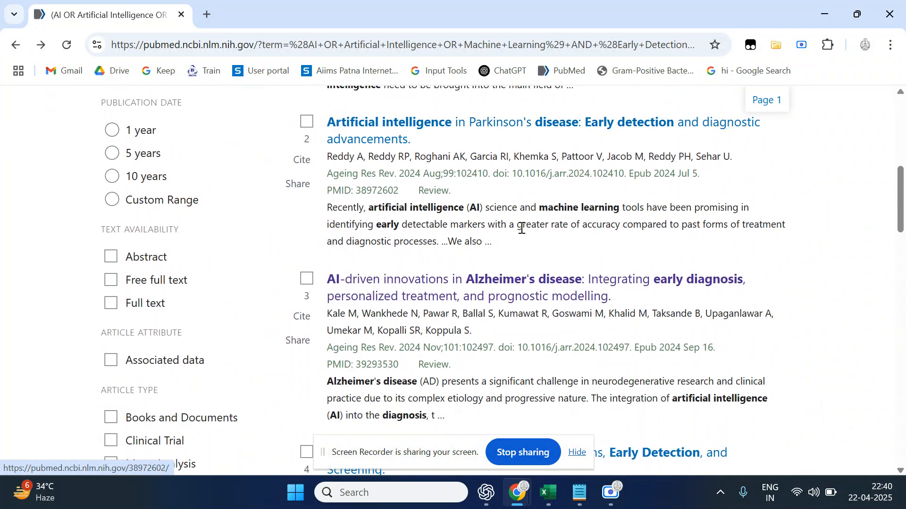
pyautogui.scroll(4, 522, 228)
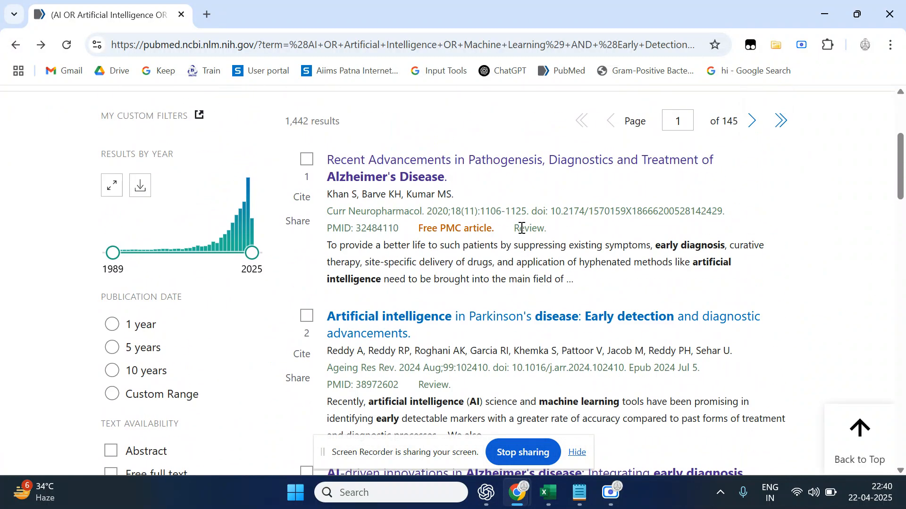
pyautogui.scroll(-7, 522, 228)
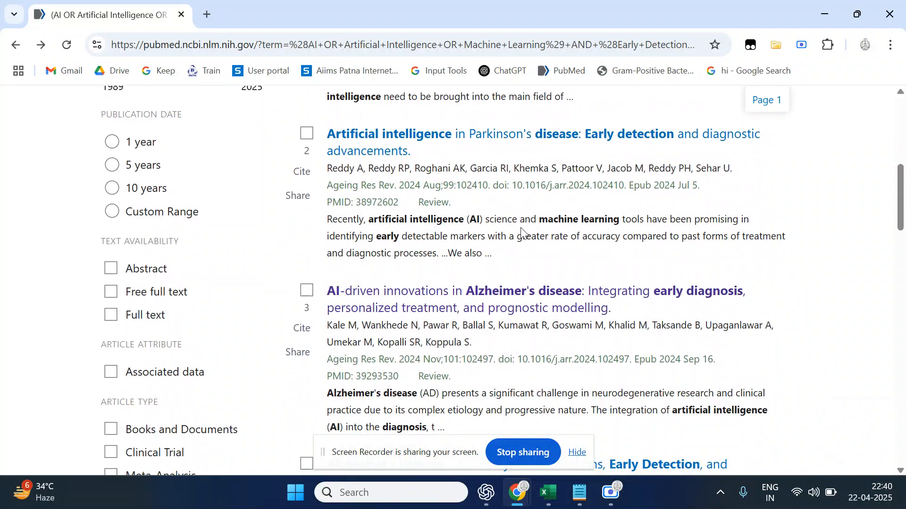
pyautogui.scroll(2, 522, 228)
pyautogui.click(449, 242)
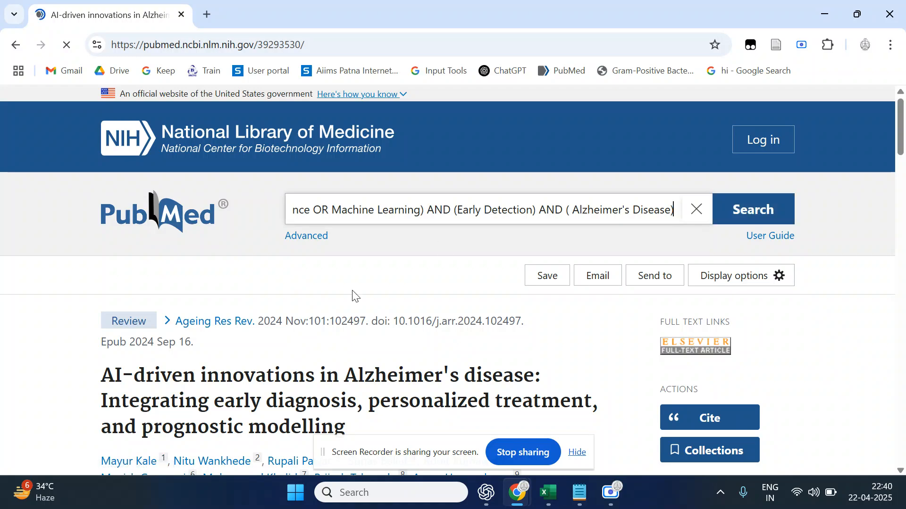
pyautogui.scroll(-8, 304, 318)
pyautogui.scroll(-6, 304, 321)
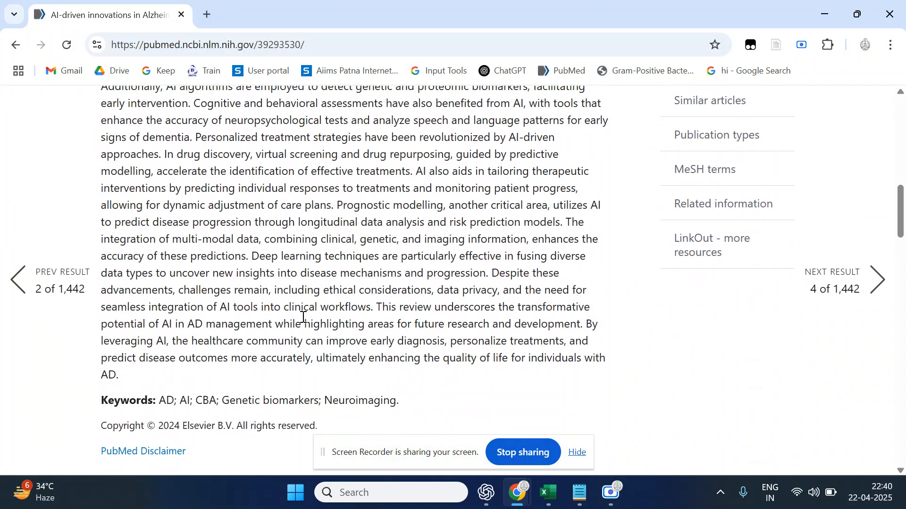
pyautogui.scroll(2, 304, 317)
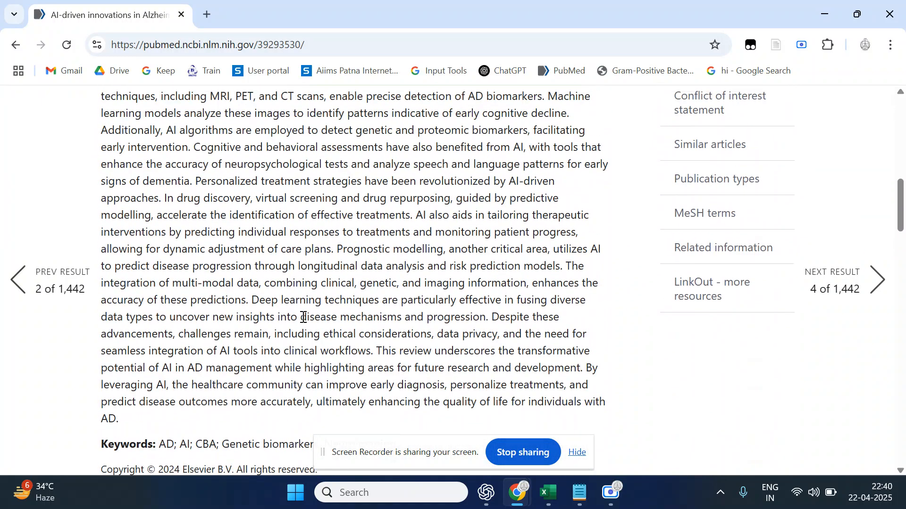
# Return to the results, open "Neuroimaging advances regarding subjective cognitive decline in preclinical Alzheimer's disease", and review its keywords and abstract
pyautogui.click(16, 45)
pyautogui.scroll(-20, 447, 346)
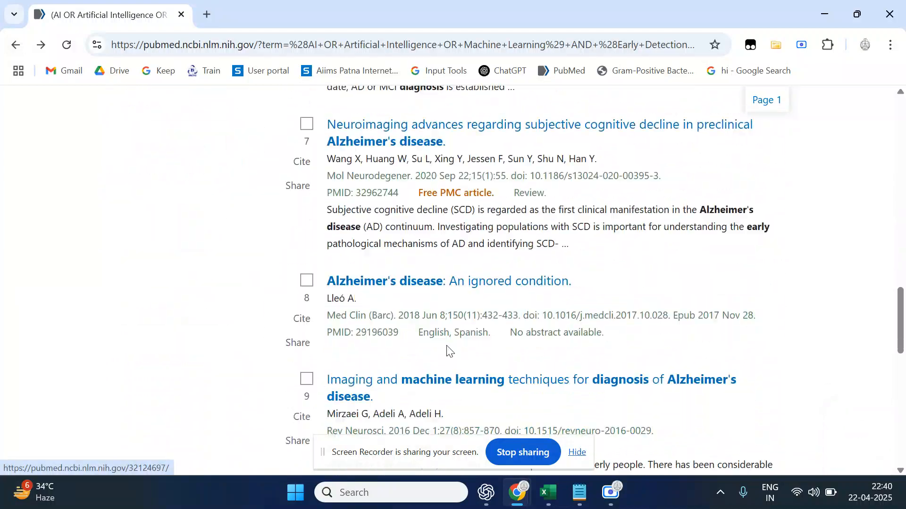
pyautogui.scroll(15, 447, 345)
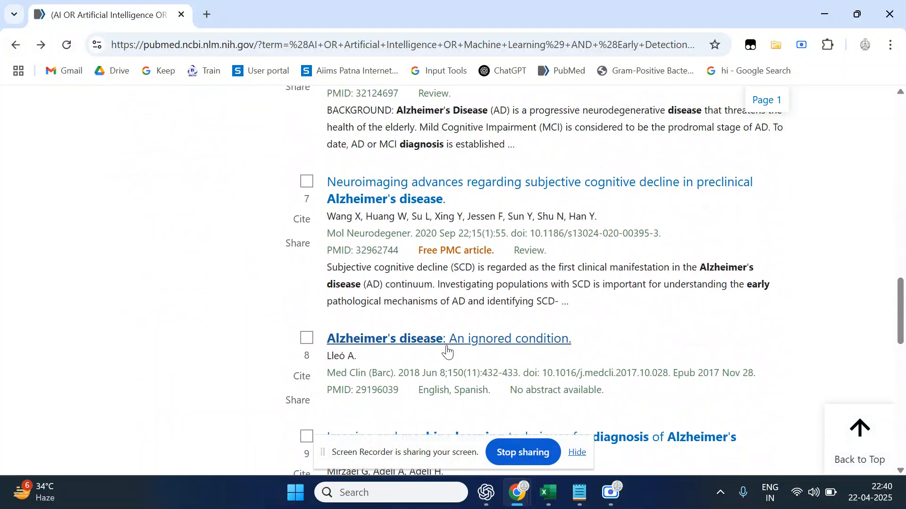
pyautogui.scroll(-2, 446, 347)
pyautogui.scroll(1, 448, 346)
pyautogui.click(396, 291)
pyautogui.scroll(-12, 398, 290)
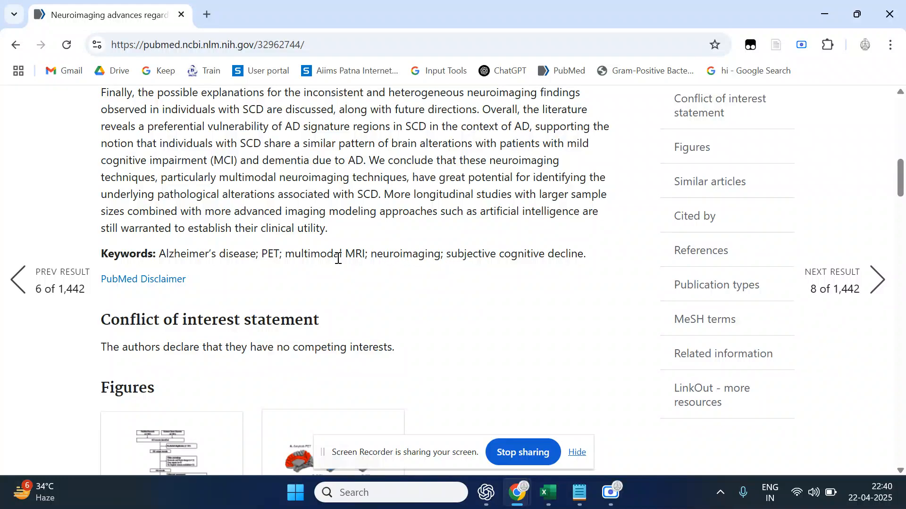
pyautogui.moveTo(289, 255); pyautogui.dragTo(592, 257)
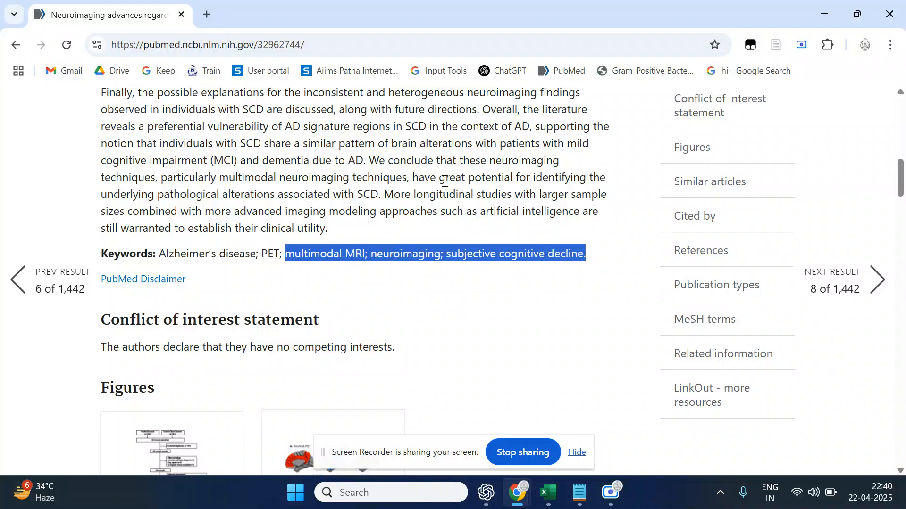
pyautogui.scroll(1, 442, 182)
pyautogui.moveTo(331, 202); pyautogui.dragTo(350, 213)
pyautogui.click(370, 293)
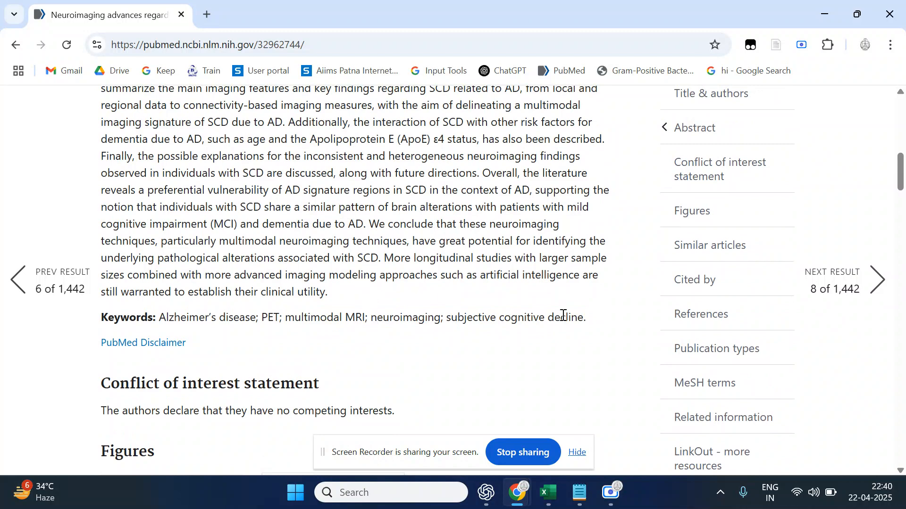
pyautogui.scroll(2, 359, 262)
pyautogui.scroll(1, 343, 304)
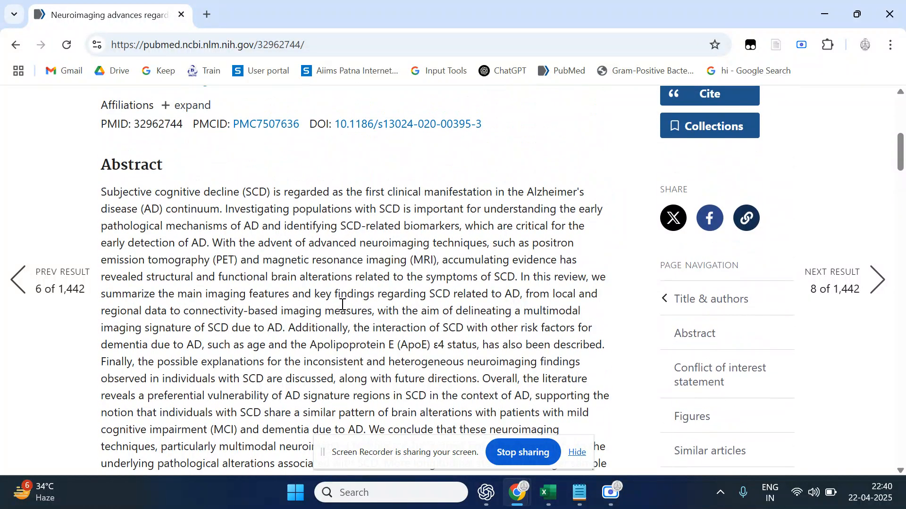
# Go back to the results, open "Artificial intelligence-based diagnosis of Alzheimer's disease with brain MRI images", and examine its abstract and keywords
pyautogui.click(25, 42)
pyautogui.scroll(-10, 382, 255)
pyautogui.click(528, 255)
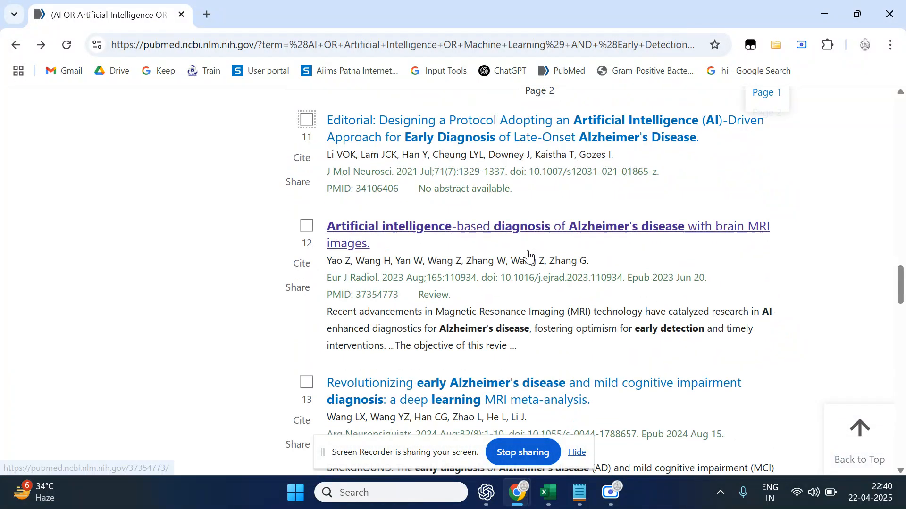
pyautogui.click(453, 227)
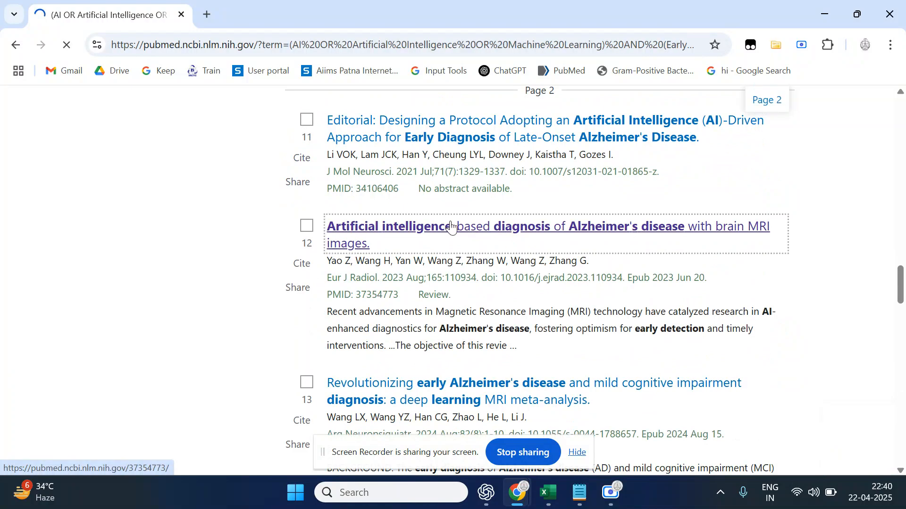
pyautogui.scroll(-10, 372, 370)
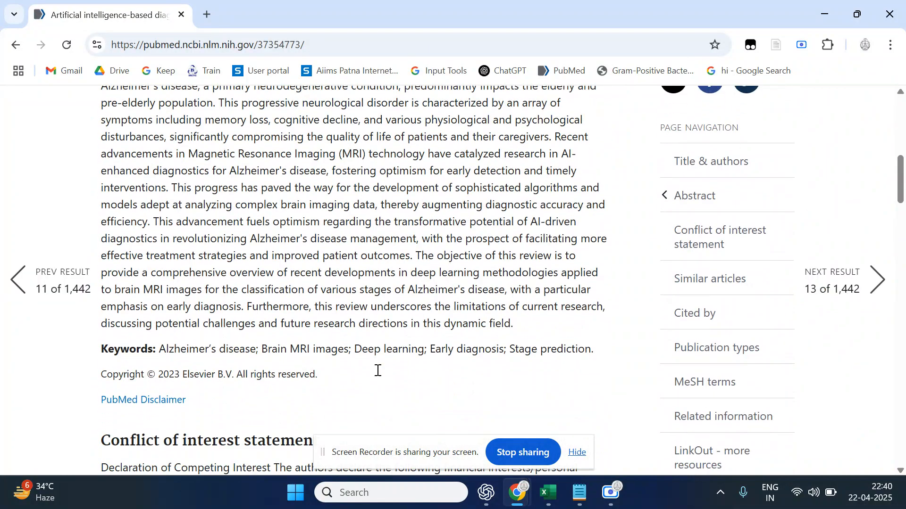
pyautogui.scroll(5, 353, 262)
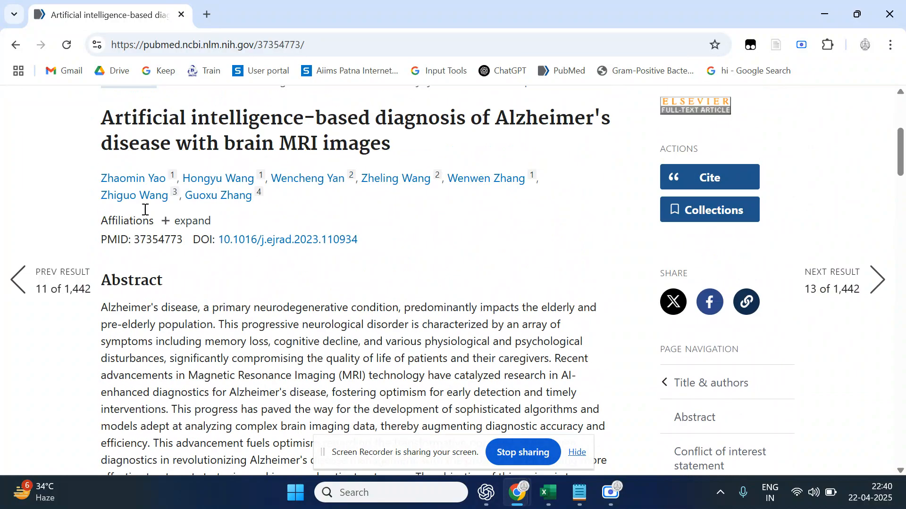
pyautogui.scroll(1, 313, 344)
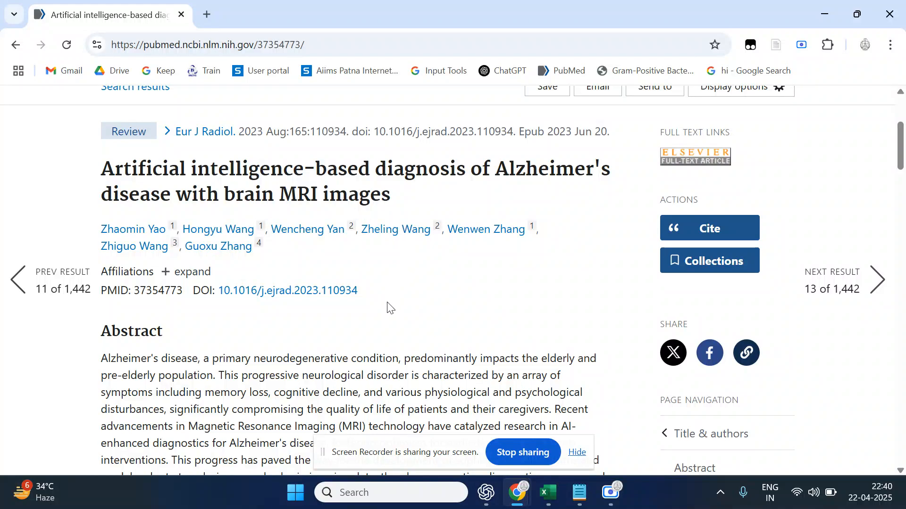
pyautogui.scroll(-6, 389, 304)
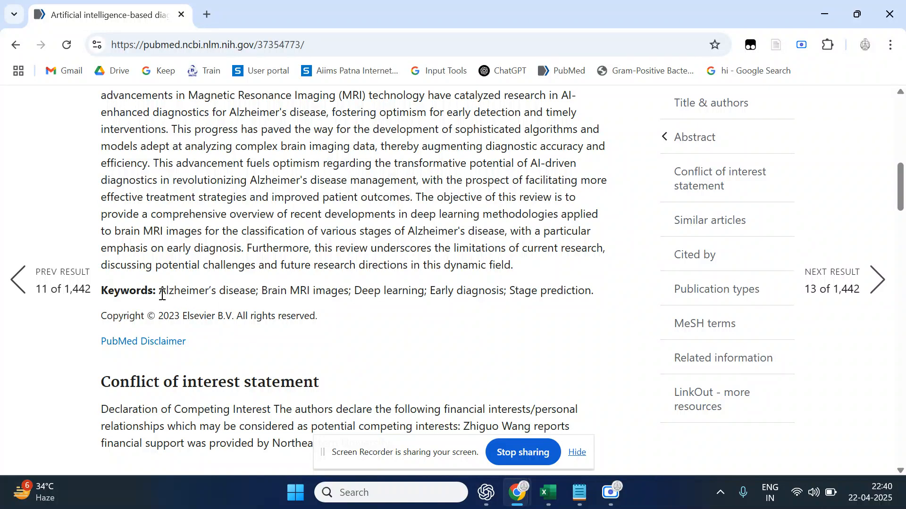
# Copy the keyword "Deep learning" from the article and paste it into cell A4 of the Excel keyword sheet
pyautogui.moveTo(354, 293); pyautogui.dragTo(410, 290)
pyautogui.rightClick(411, 290)
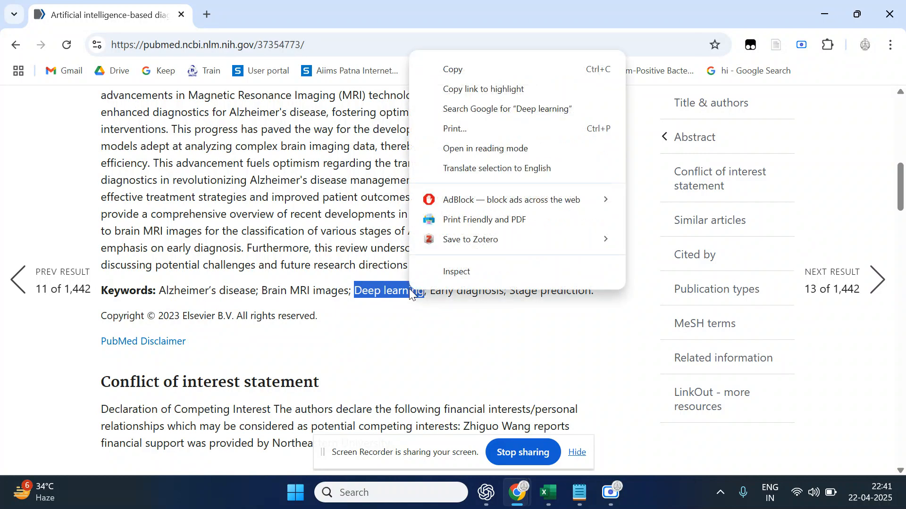
pyautogui.click(497, 75)
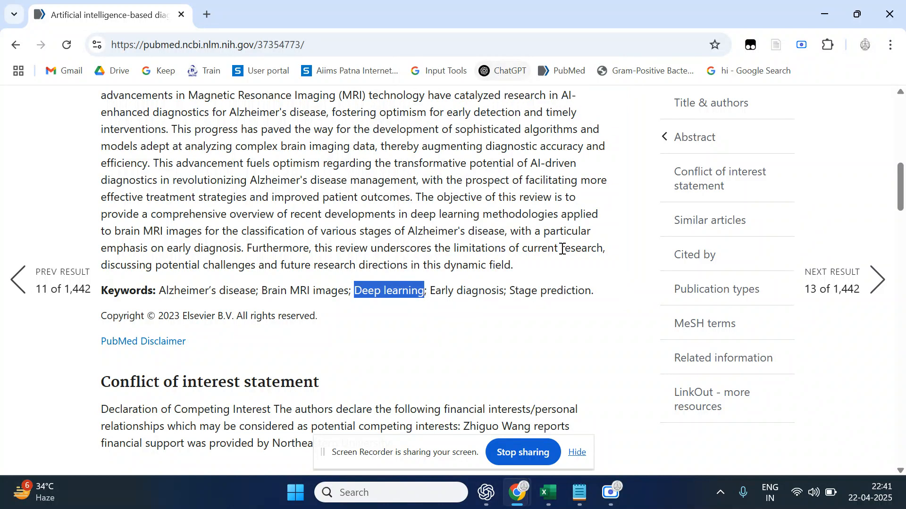
pyautogui.click(555, 491)
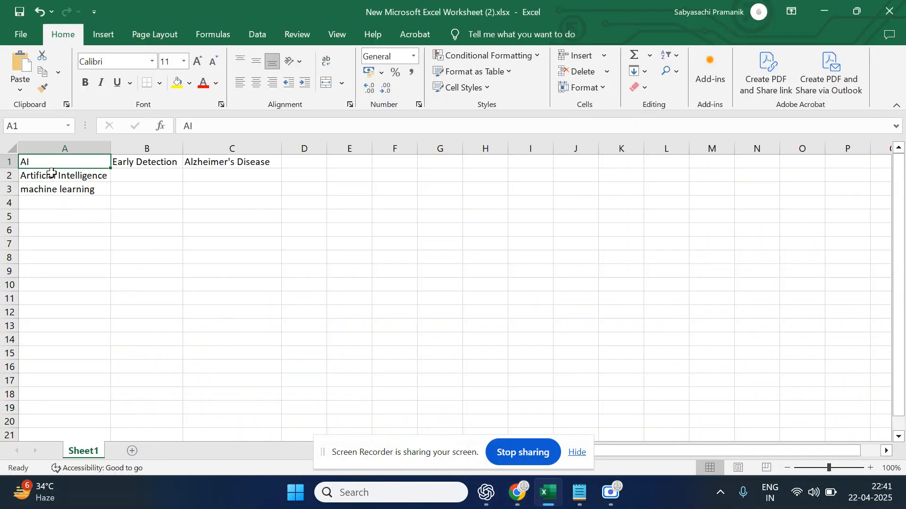
pyautogui.click(56, 206)
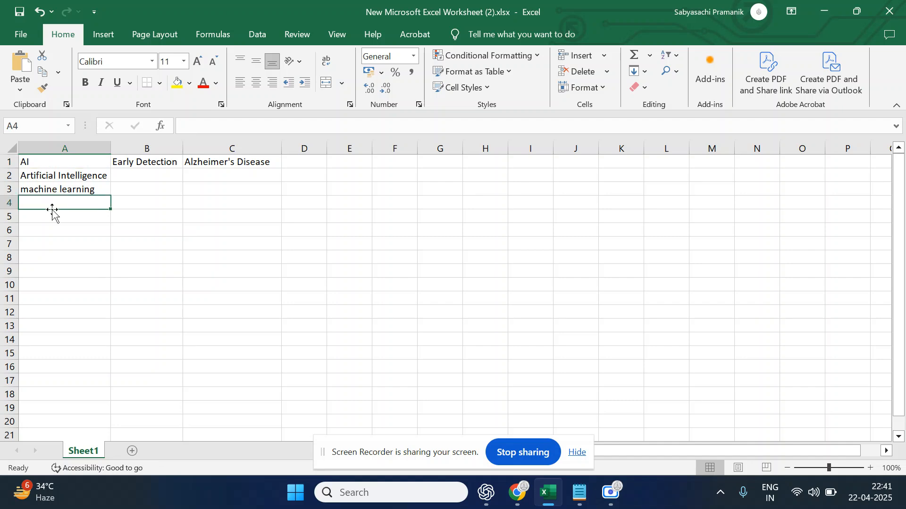
pyautogui.rightClick(39, 201)
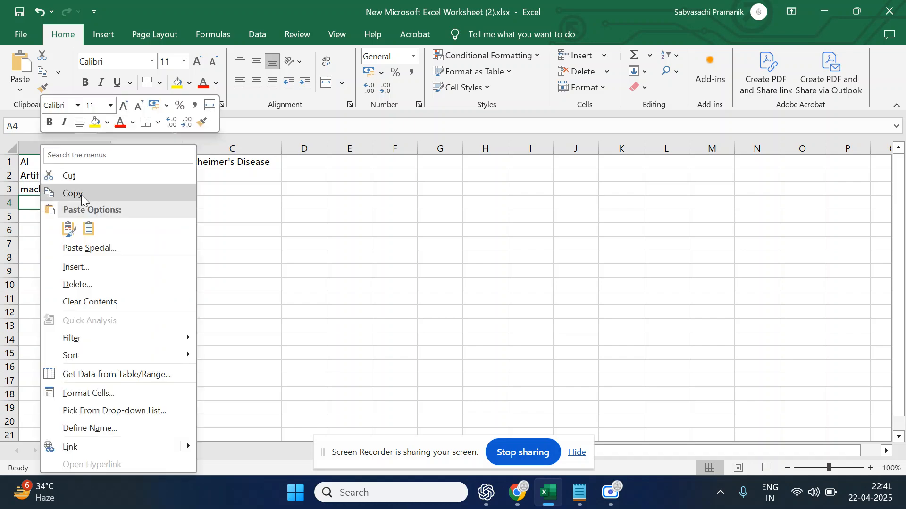
pyautogui.click(87, 229)
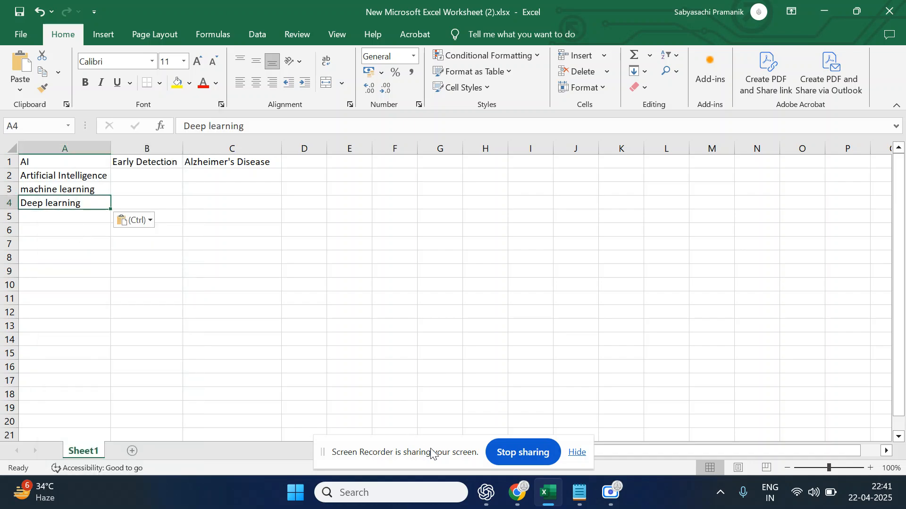
# Switch back to the PubMed article in Chrome, recheck the Excel keyword list, and open PubMed's Advanced Search Builder
pyautogui.click(521, 493)
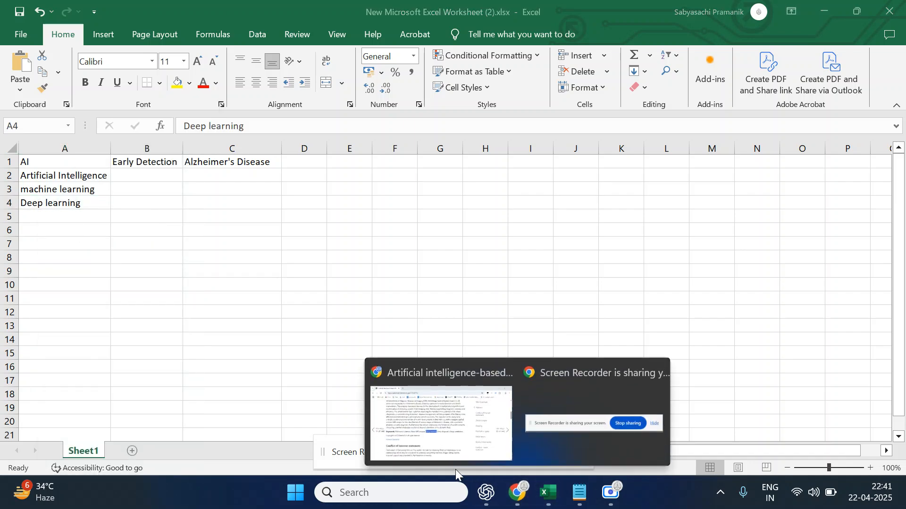
pyautogui.click(466, 422)
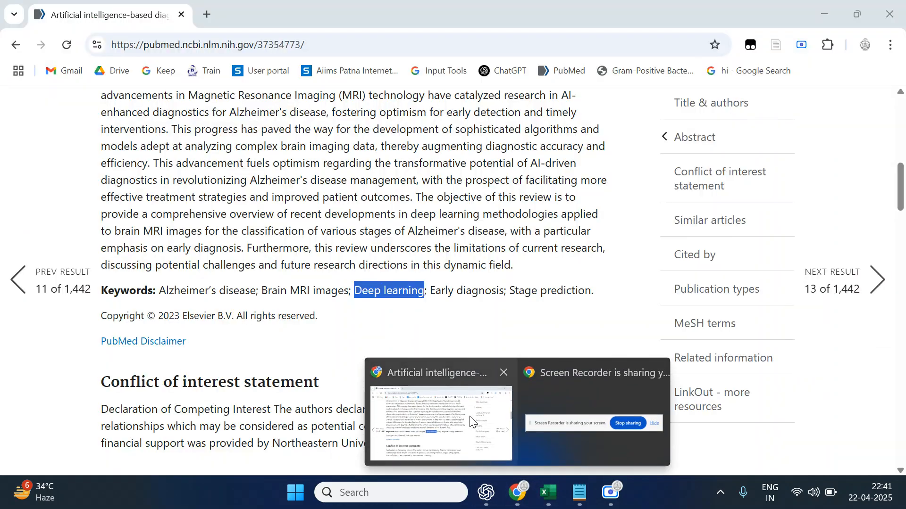
pyautogui.scroll(10, 360, 178)
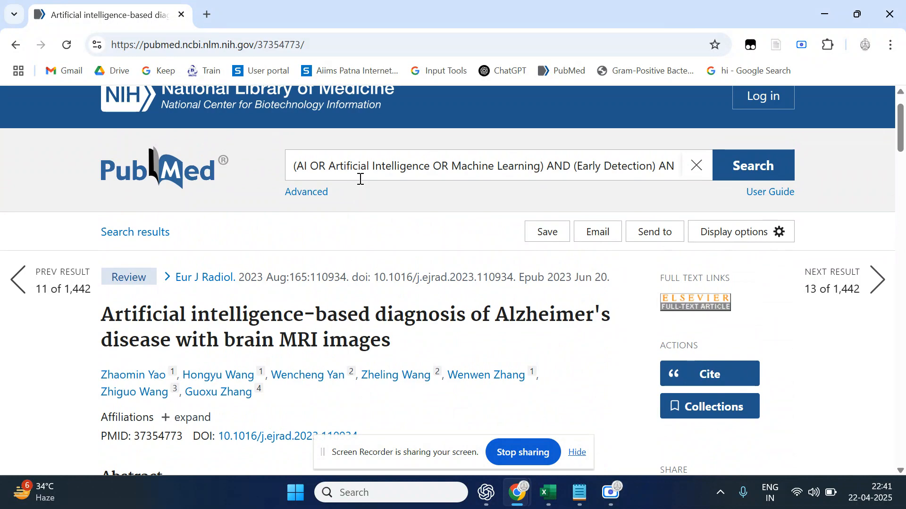
pyautogui.click(557, 490)
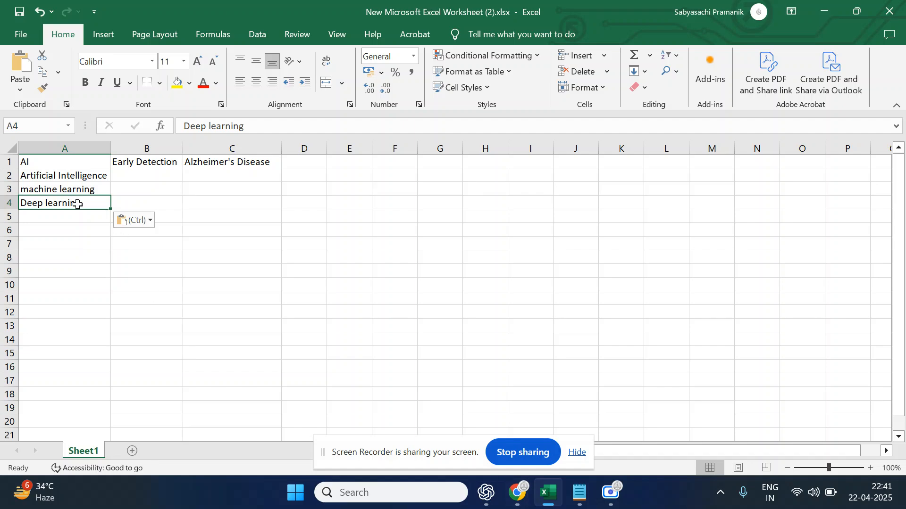
pyautogui.moveTo(517, 493)
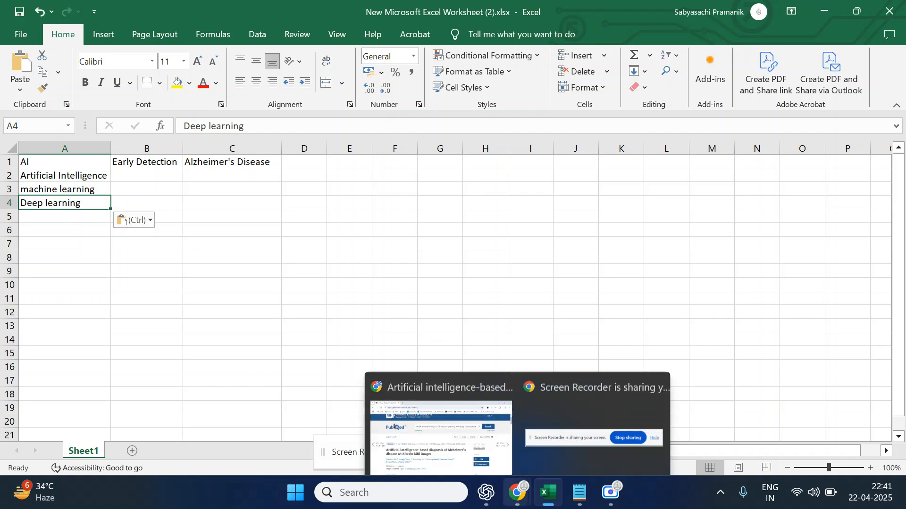
pyautogui.click(441, 411)
pyautogui.scroll(1, 202, 255)
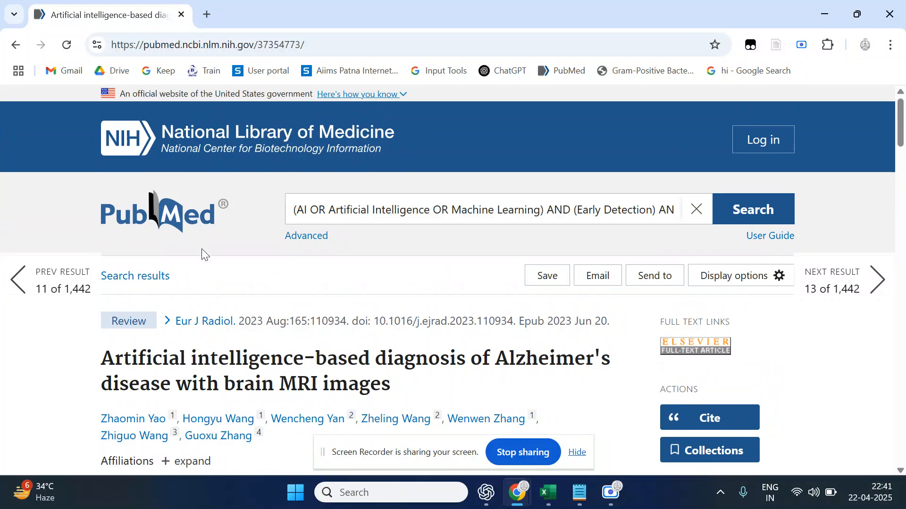
pyautogui.click(294, 237)
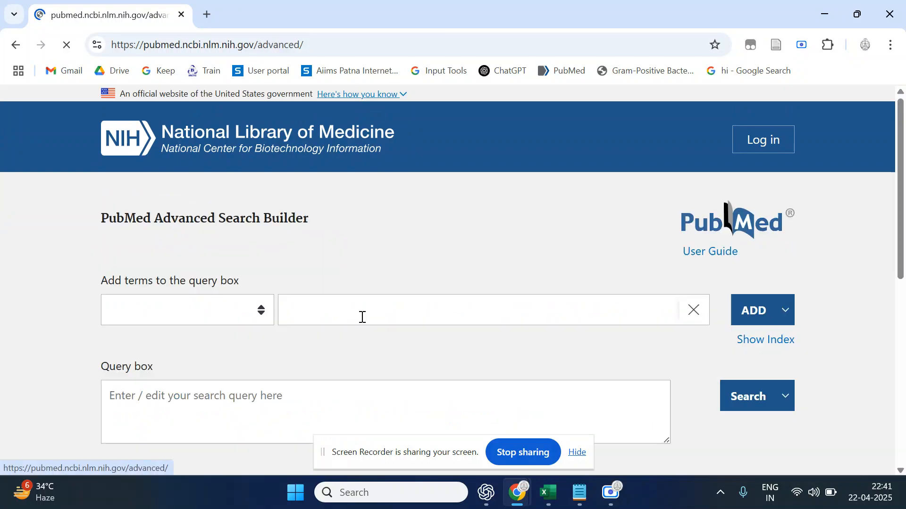
# Load the query of search #2 from the search history into the query box
pyautogui.scroll(-6, 361, 319)
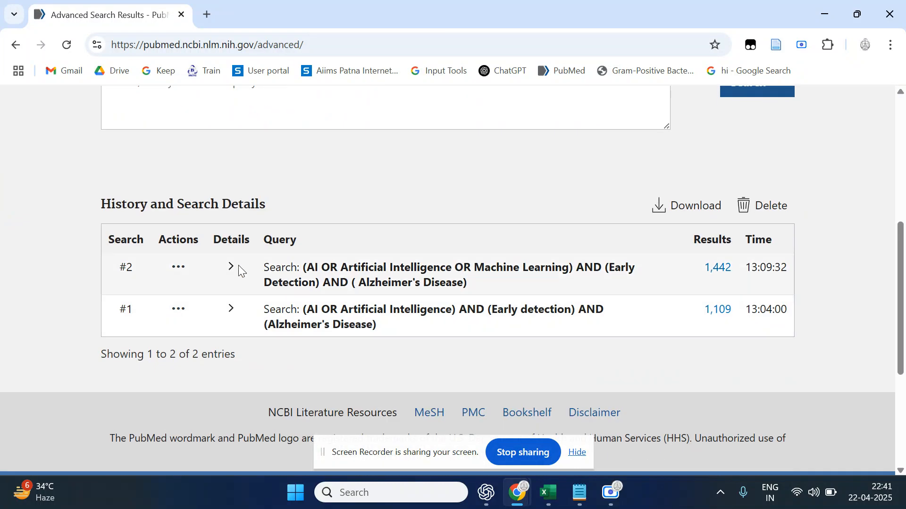
pyautogui.click(178, 266)
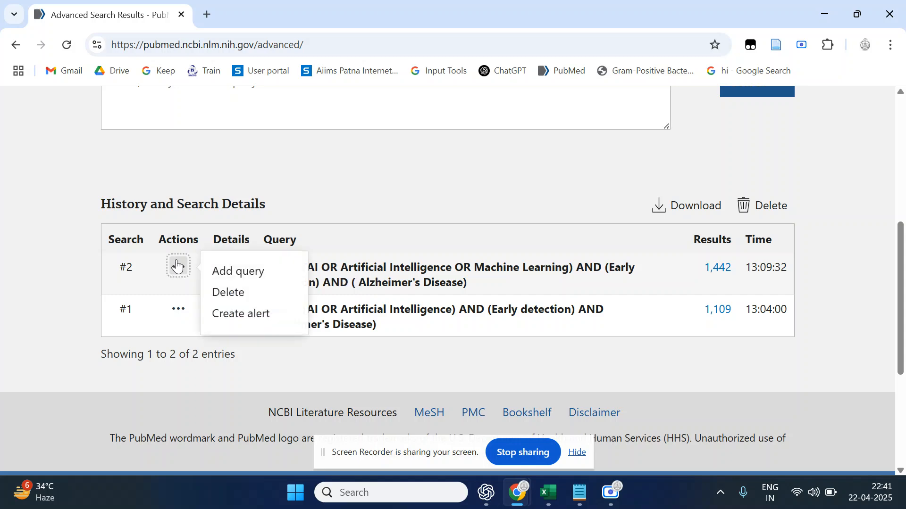
pyautogui.click(242, 269)
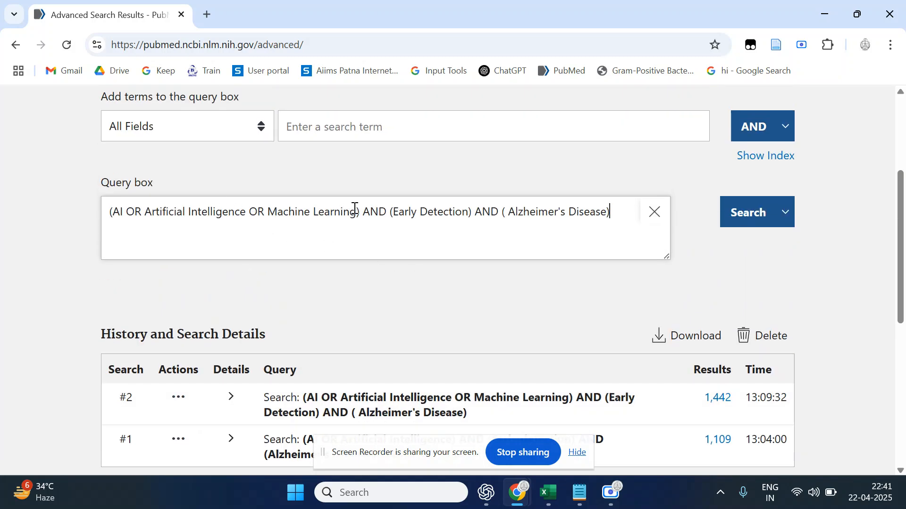
# Extend the first group of the query with "OR Deep Learning" after "Machine Learning", inside the closing parenthesis
pyautogui.click(355, 211)
pyautogui.write('Or')
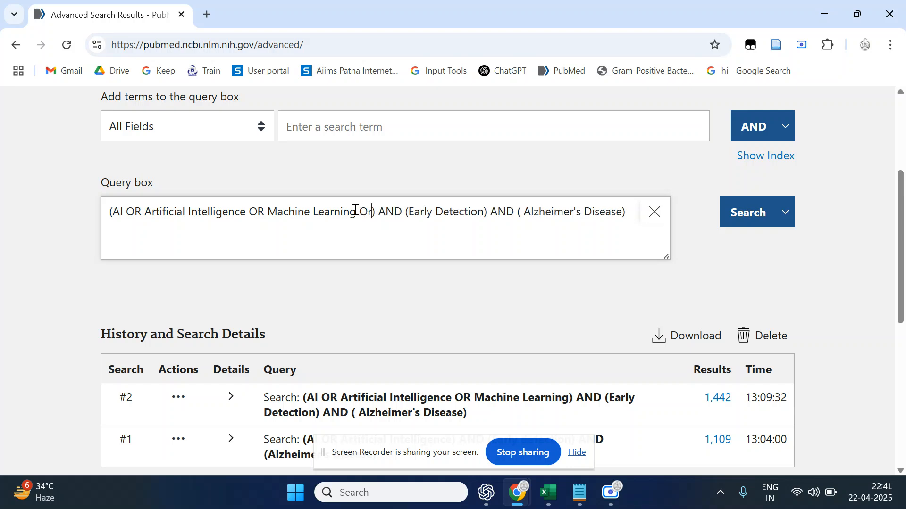
pyautogui.press('BackSpace')
pyautogui.write('R ')
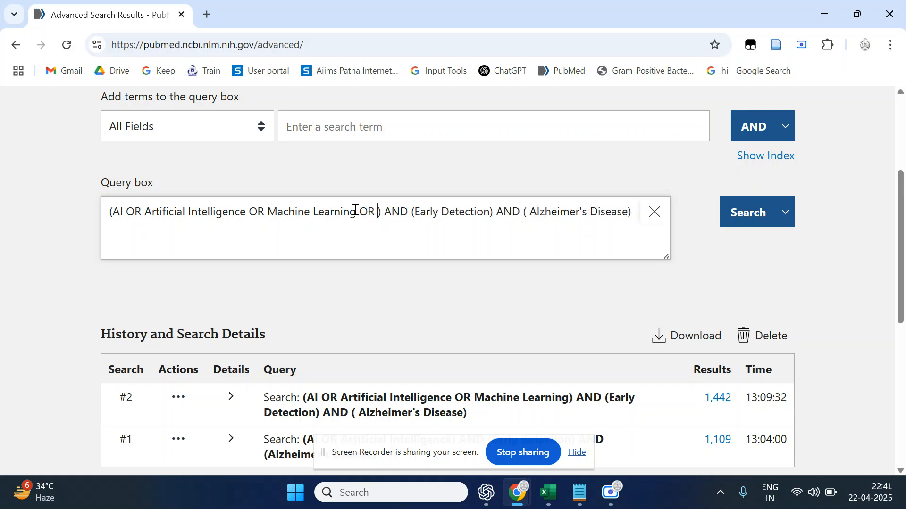
pyautogui.write('Deep L')
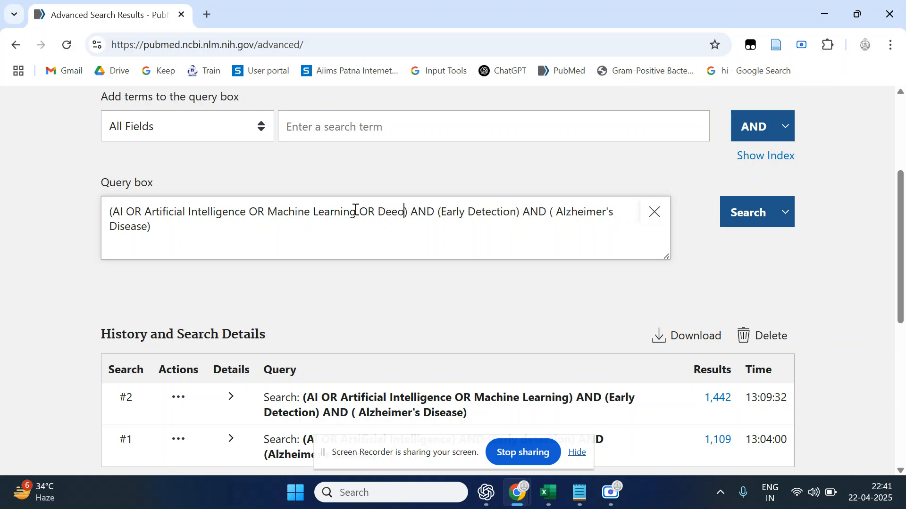
pyautogui.write('earning')
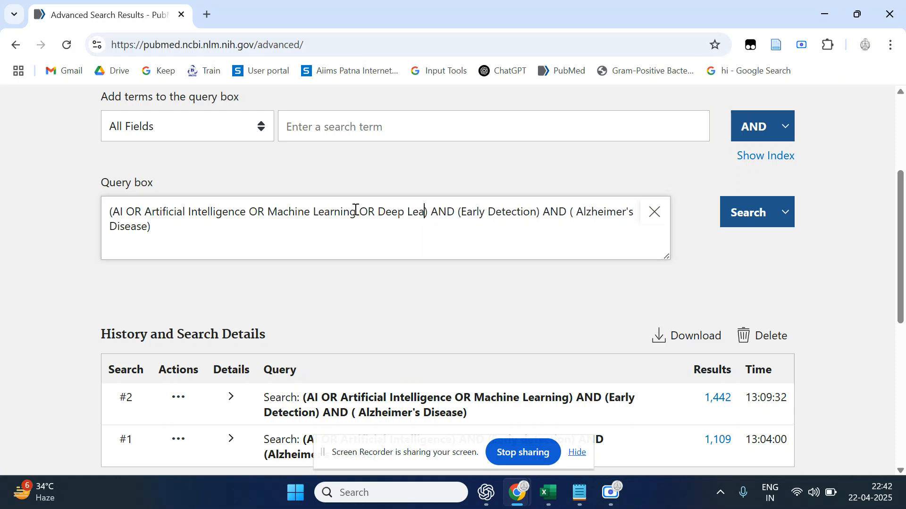
# Add the edited query to the search history without opening its results, and check the new history entry
pyautogui.click(784, 213)
pyautogui.click(773, 240)
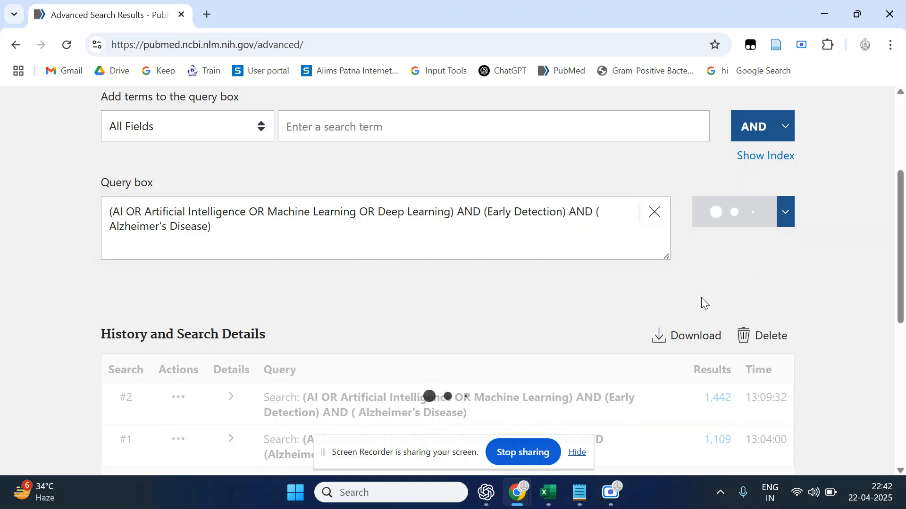
pyautogui.scroll(-2, 701, 301)
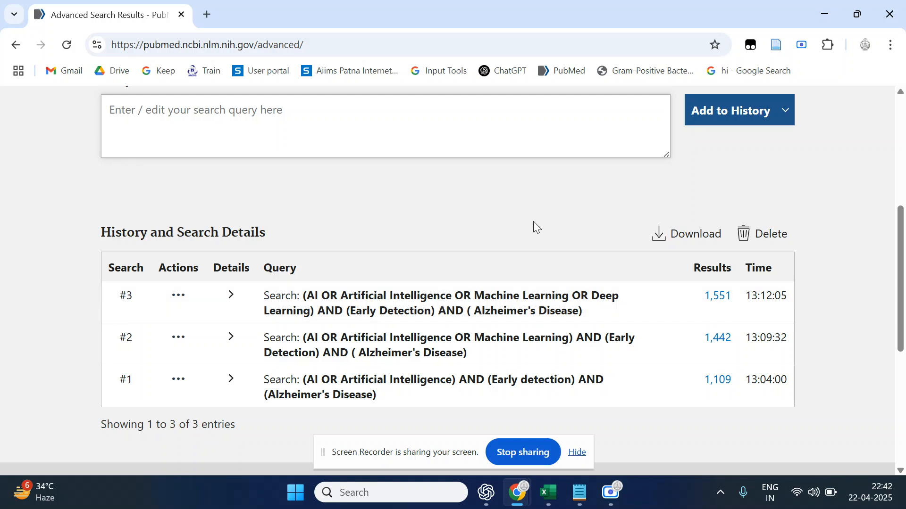
# Return to the empty query box and activate it for entering a new query
pyautogui.scroll(5, 533, 222)
pyautogui.scroll(1, 533, 222)
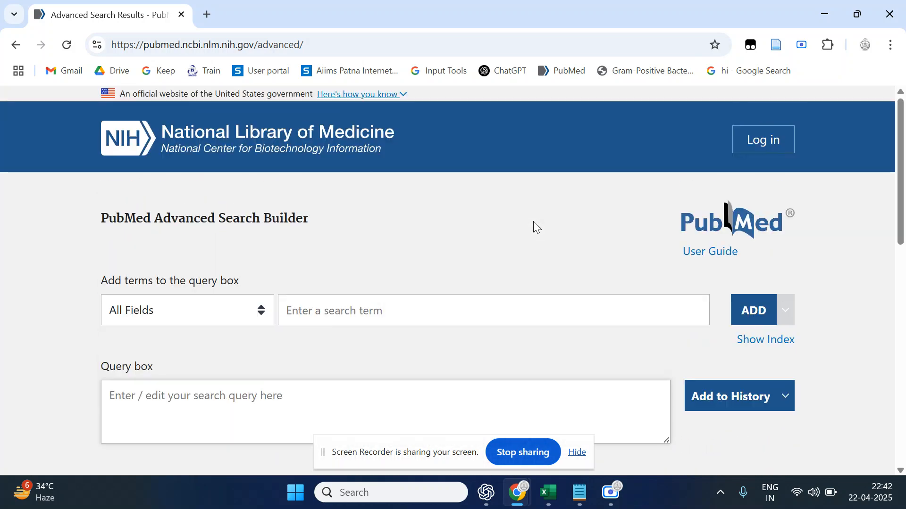
pyautogui.click(524, 415)
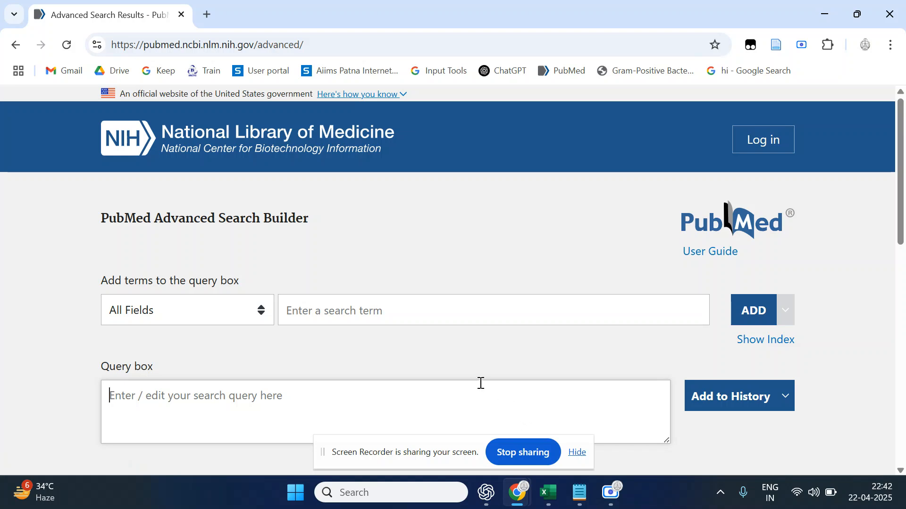